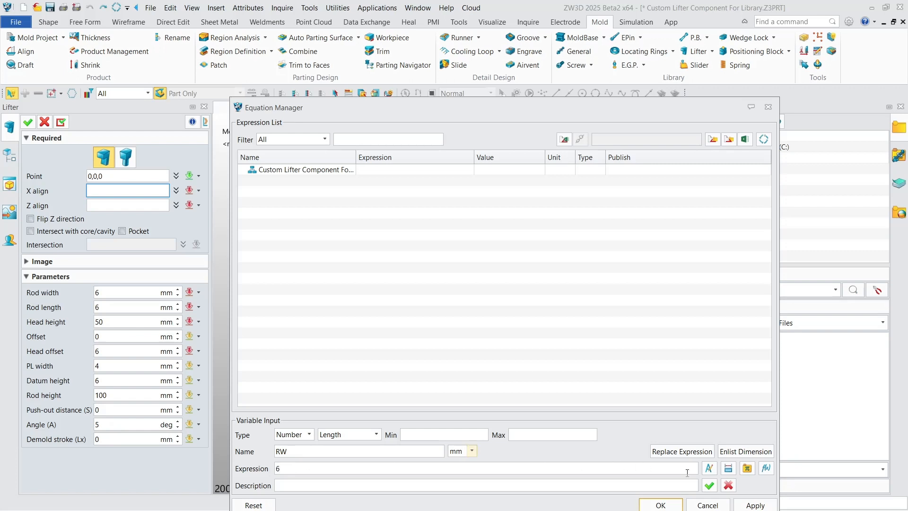
Add two length variables to the equation list: RW with value 6 mm and RL with value 6 mm
{"action": "left_click", "coordinate": [709, 485]}
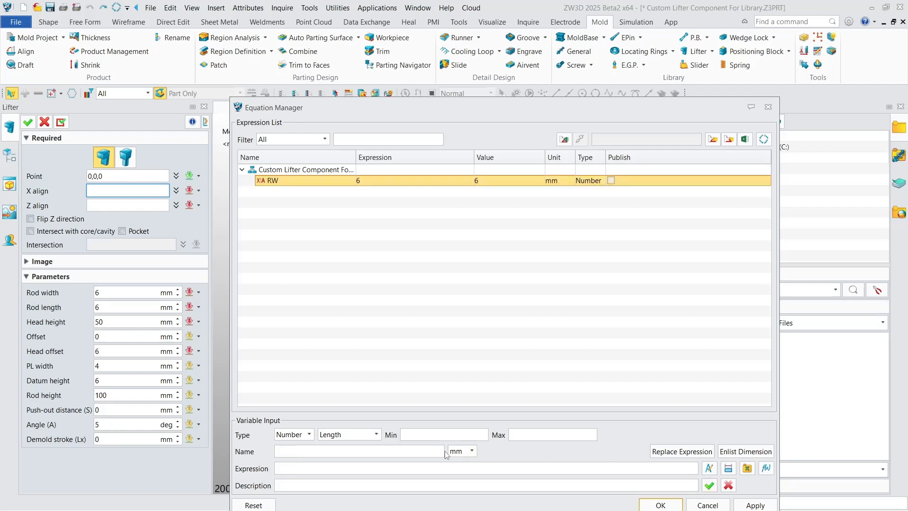
{"action": "left_click", "coordinate": [344, 455]}
{"action": "type", "text": "RL"}
{"action": "key", "text": "Tab"}
{"action": "type", "text": "6"}
{"action": "left_click", "coordinate": [709, 485]}
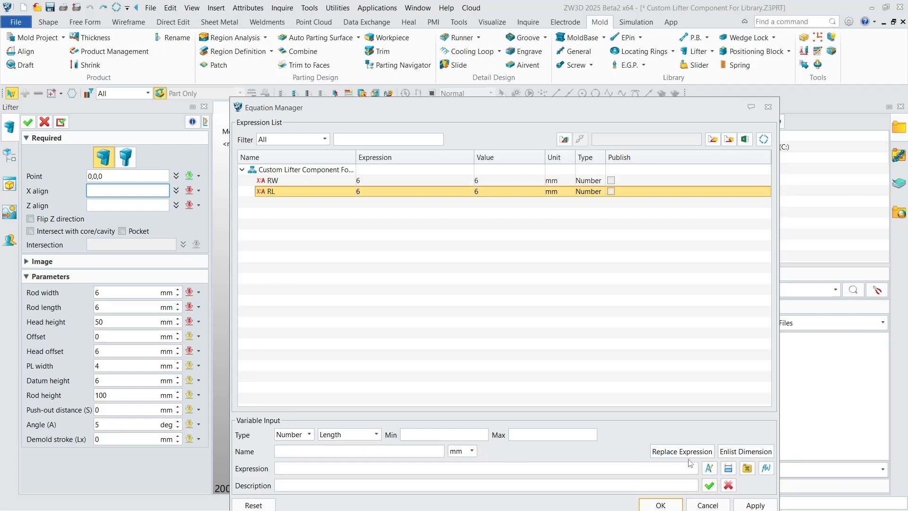
Import the variables from Custom Variable Expression For Lifter.xlsx, apply them to the part, and cancel the pending lifter
{"action": "left_click", "coordinate": [297, 187]}
{"action": "left_click", "coordinate": [713, 140]}
{"action": "left_click", "coordinate": [414, 173]}
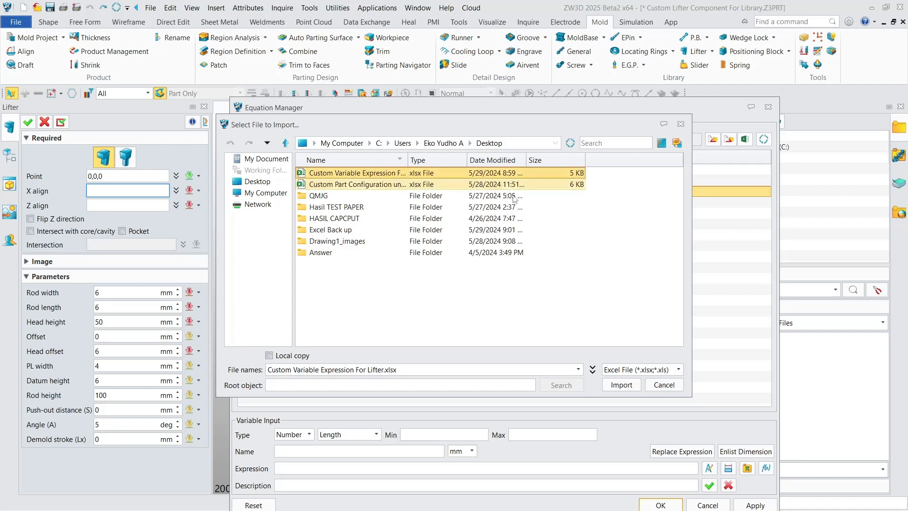
{"action": "left_click", "coordinate": [621, 384]}
{"action": "left_click", "coordinate": [324, 308]}
{"action": "left_click", "coordinate": [536, 326]}
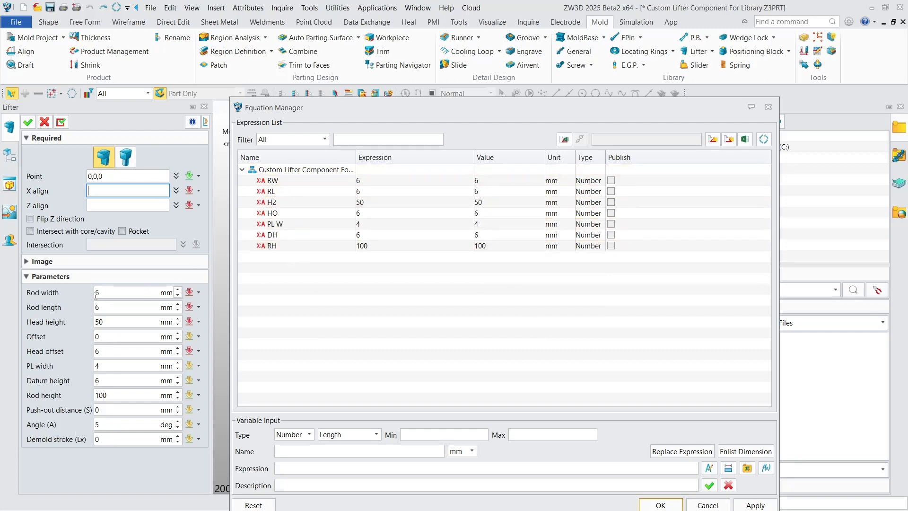
{"action": "left_click", "coordinate": [753, 505]}
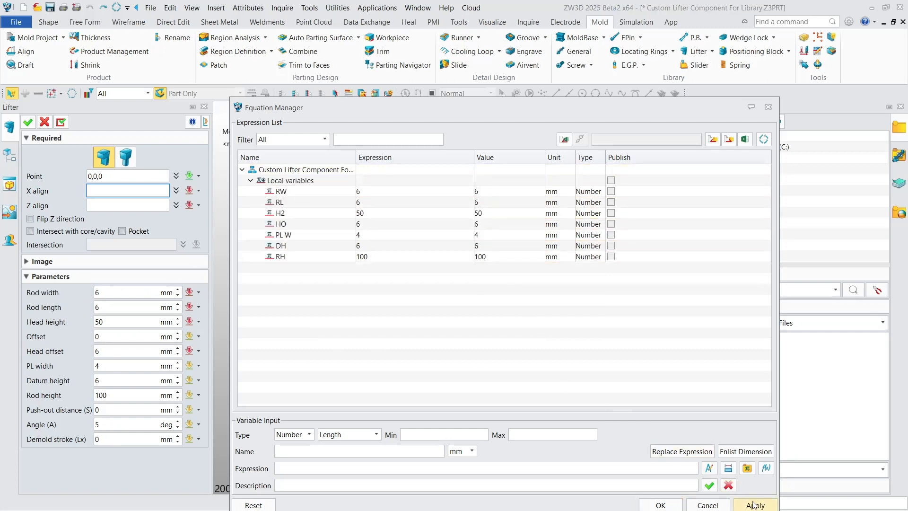
{"action": "left_click", "coordinate": [664, 506]}
{"action": "left_click", "coordinate": [44, 122]}
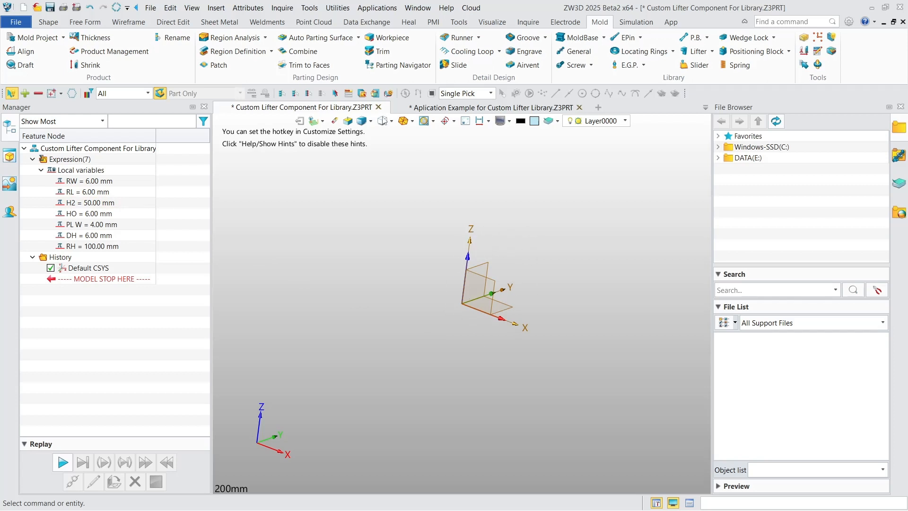
Start a new mold lifter of the first type and place it at the origin 0,0,0
{"action": "left_click", "coordinate": [49, 21]}
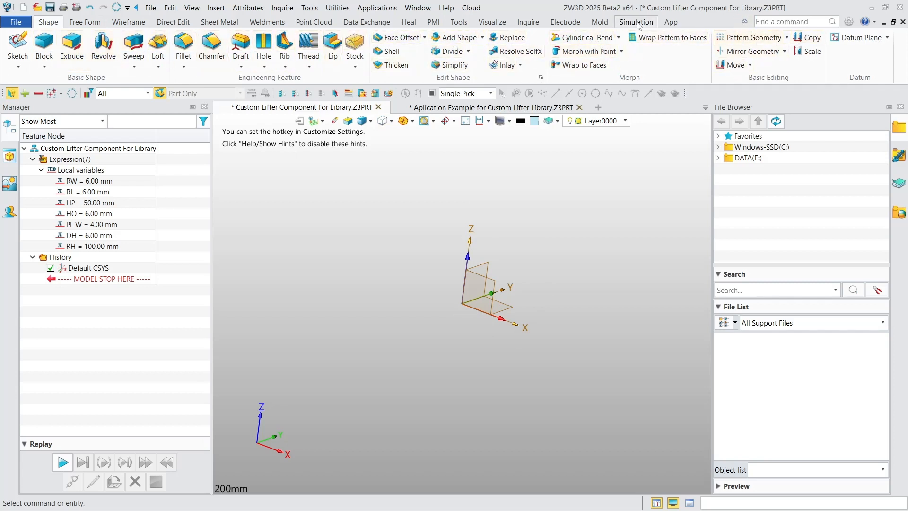
{"action": "left_click", "coordinate": [600, 22]}
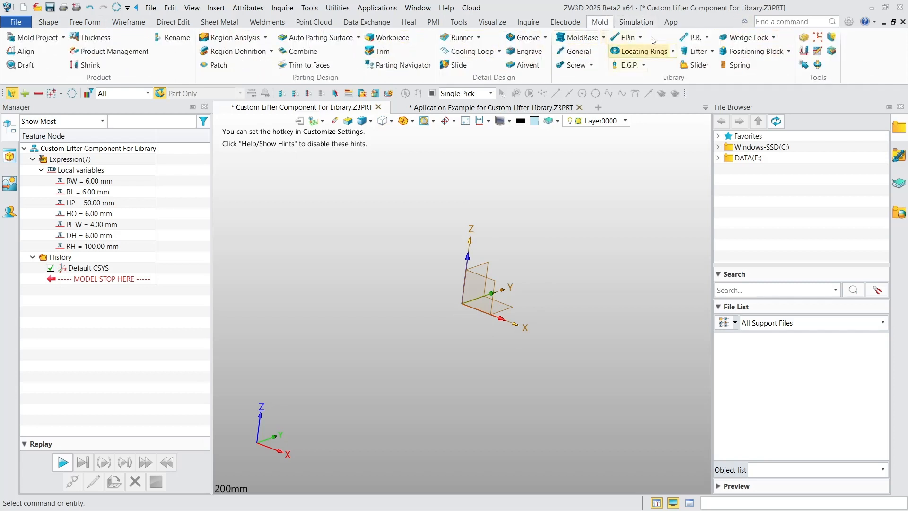
{"action": "left_click", "coordinate": [899, 155]}
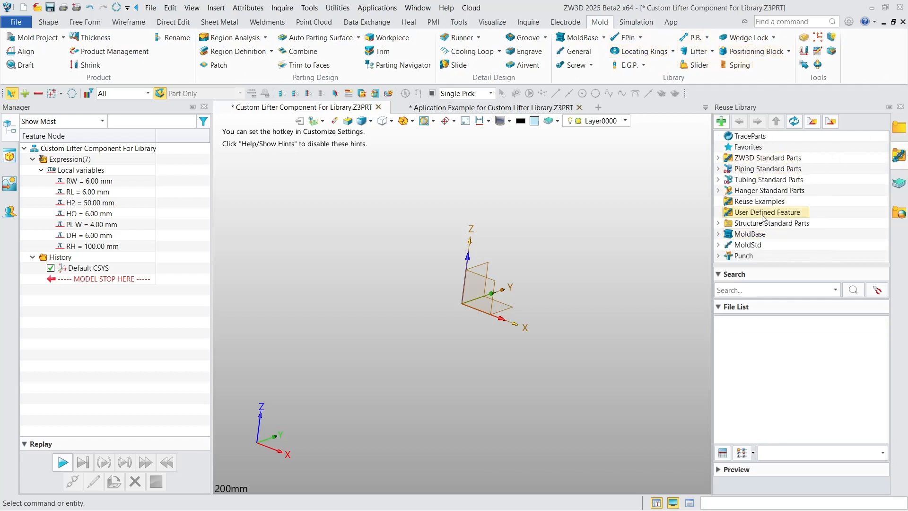
{"action": "left_click", "coordinate": [695, 51]}
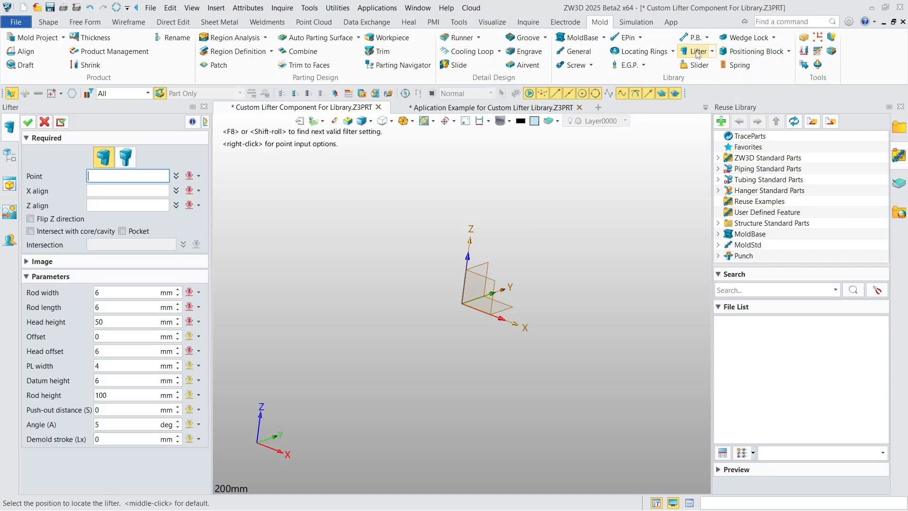
{"action": "left_click", "coordinate": [466, 303]}
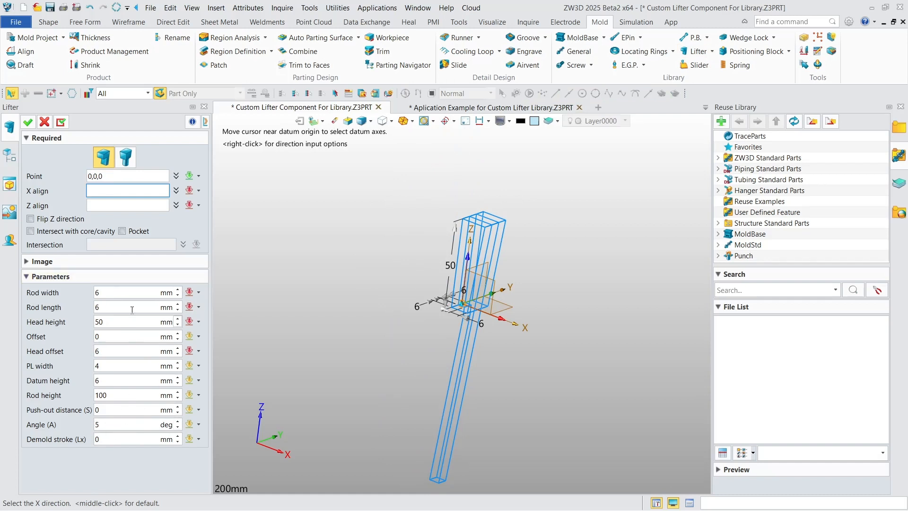
Link the lifter's rod width to the variable RW and its rod length to RL
{"action": "left_click", "coordinate": [127, 293]}
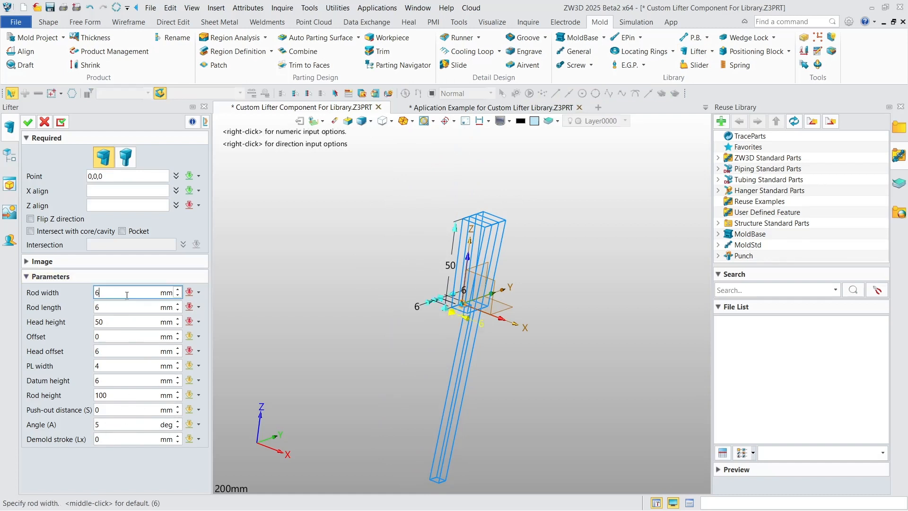
{"action": "left_click", "coordinate": [198, 293]}
{"action": "left_click", "coordinate": [235, 344]}
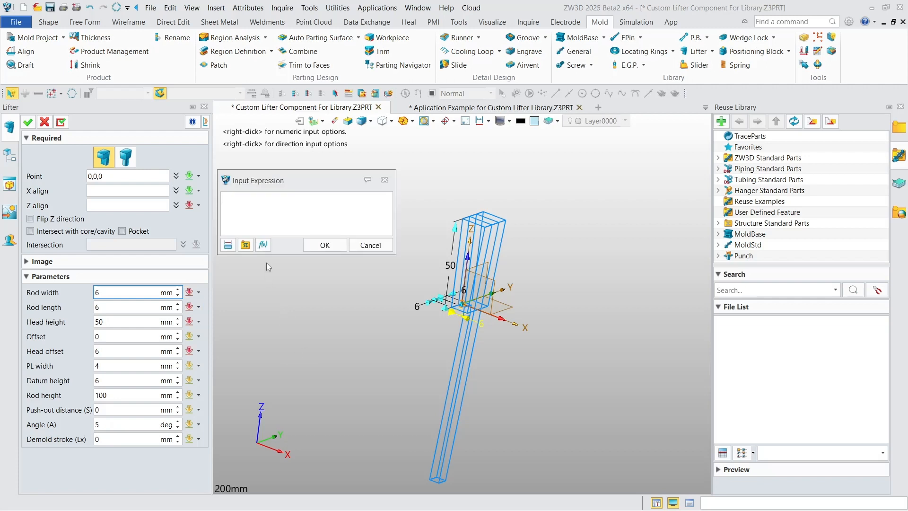
{"action": "left_click", "coordinate": [263, 245]}
{"action": "left_click", "coordinate": [529, 223]}
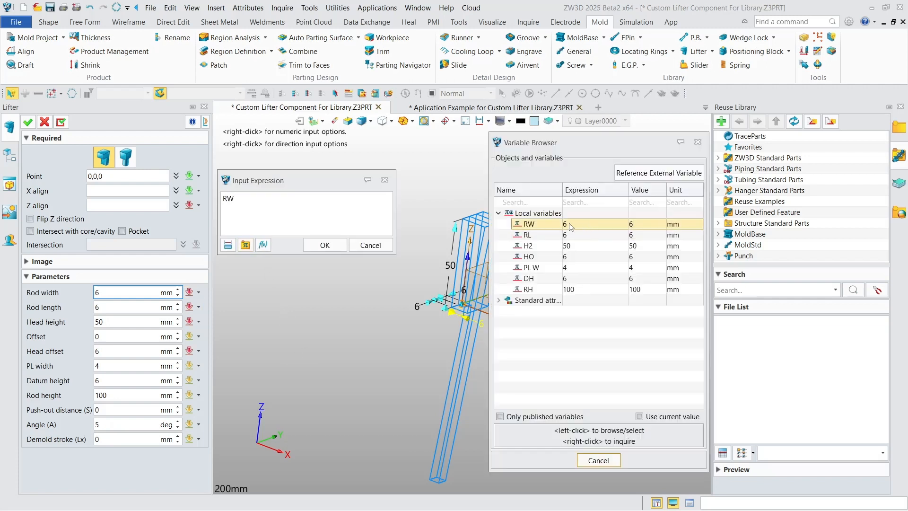
{"action": "left_click", "coordinate": [324, 245]}
{"action": "left_click", "coordinate": [552, 235]}
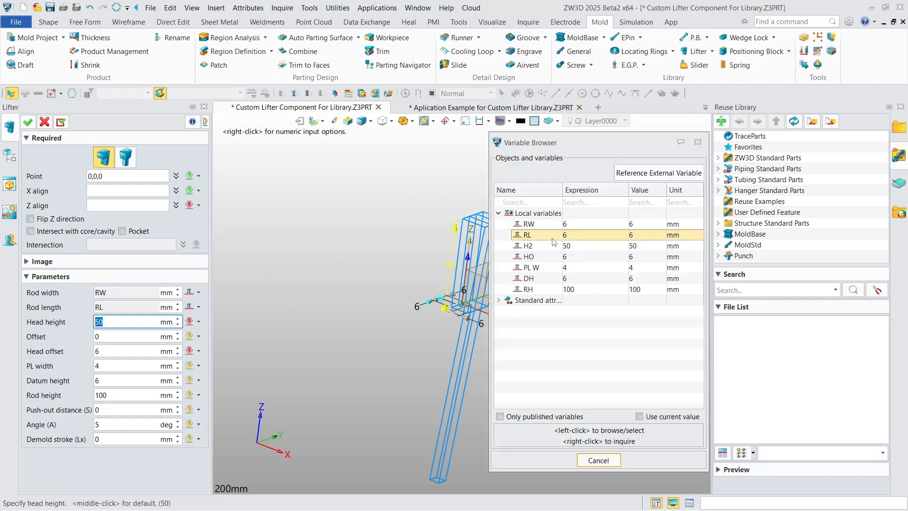
Link the lifter's head height to H2, head offset to HO, and PL width to PL W
{"action": "left_click", "coordinate": [585, 250]}
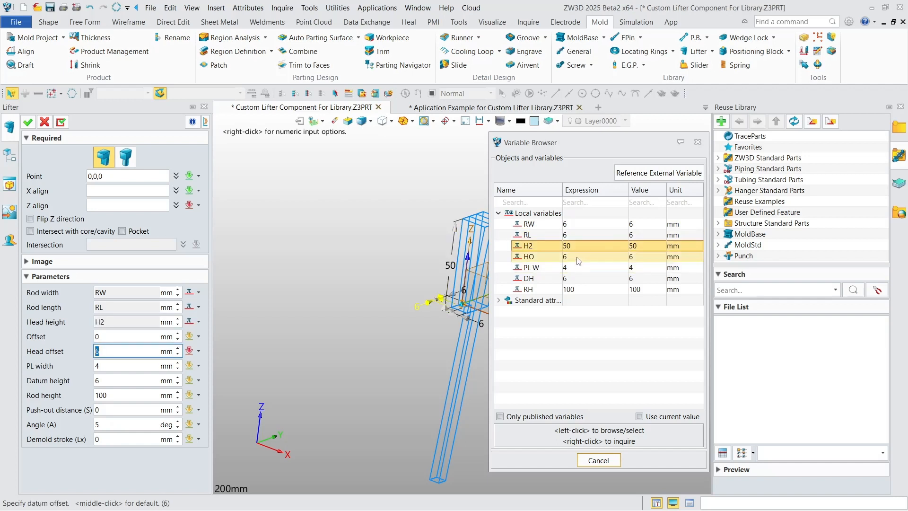
{"action": "left_click", "coordinate": [579, 256]}
{"action": "left_click", "coordinate": [108, 366]}
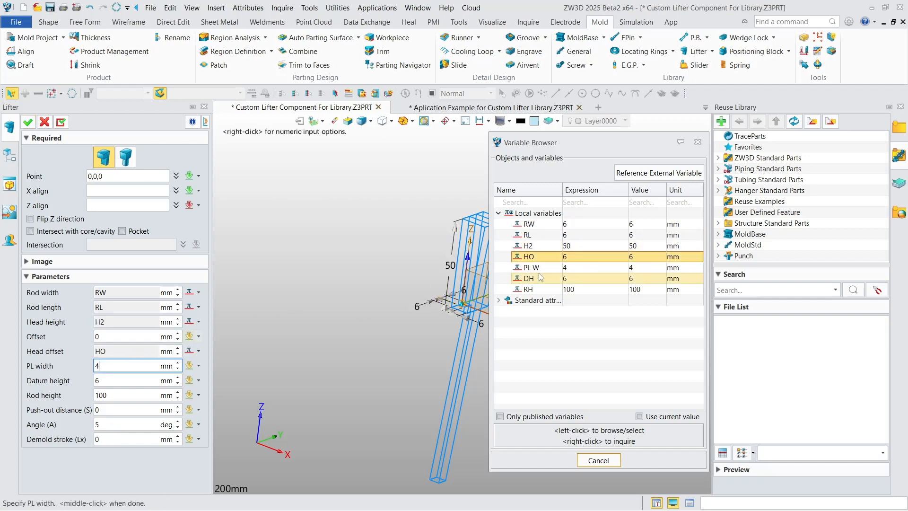
{"action": "left_click", "coordinate": [531, 268]}
Link the lifter's datum height to DH and rod height to RH, and create the lifter
{"action": "left_click", "coordinate": [119, 380]}
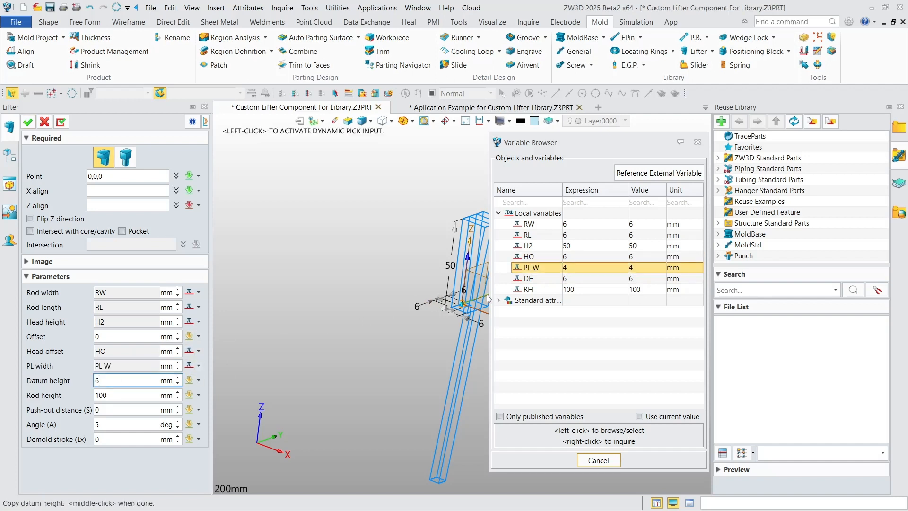
{"action": "left_click", "coordinate": [529, 278]}
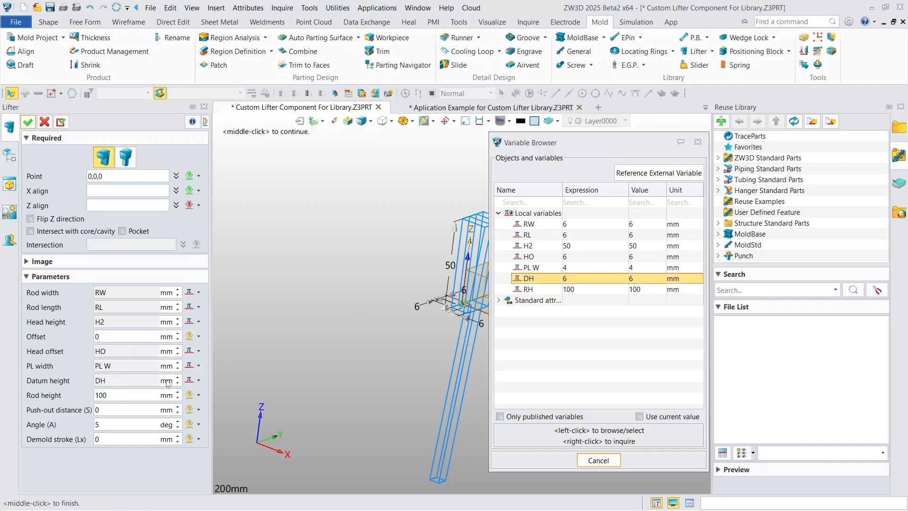
{"action": "left_click", "coordinate": [124, 395]}
{"action": "left_click", "coordinate": [524, 291]}
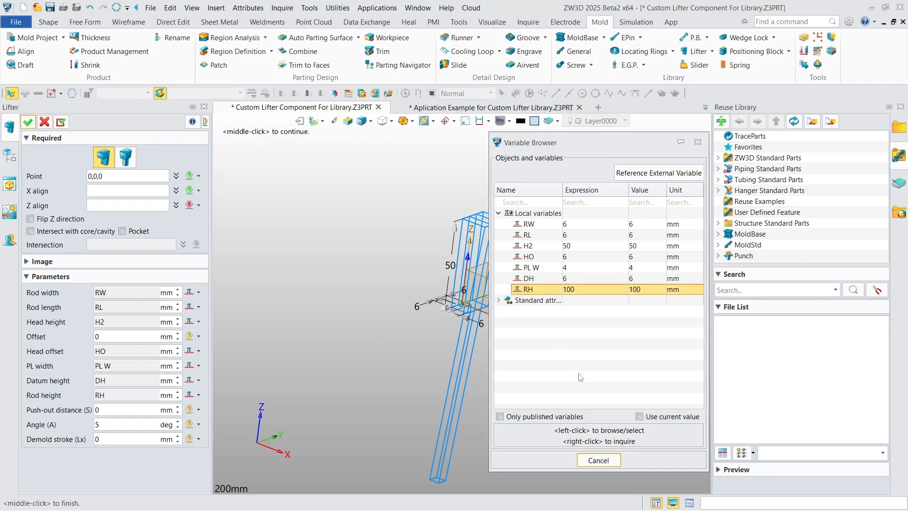
{"action": "left_click", "coordinate": [591, 459]}
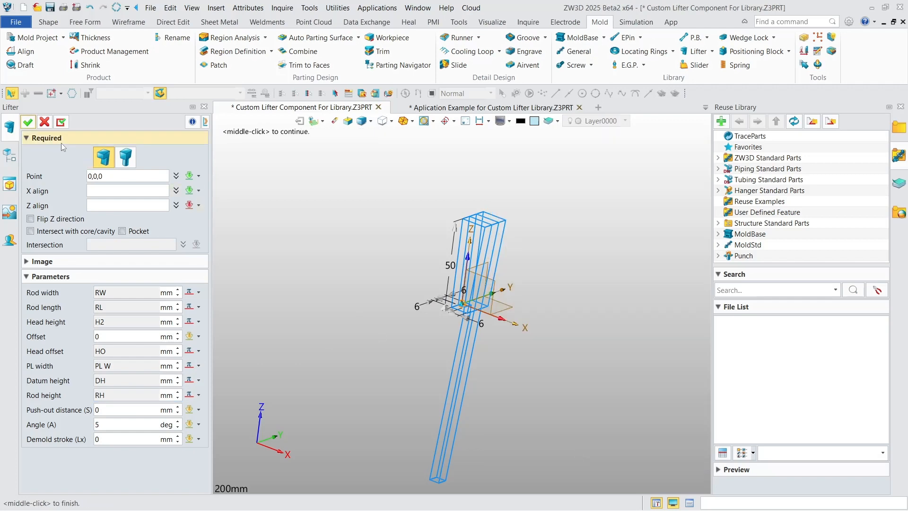
{"action": "left_click", "coordinate": [27, 122]}
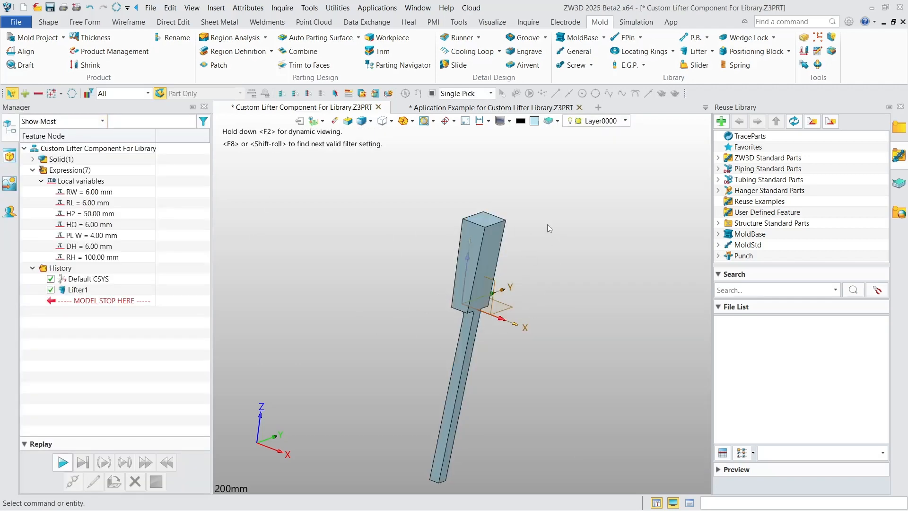
{"action": "double_click", "coordinate": [81, 292]}
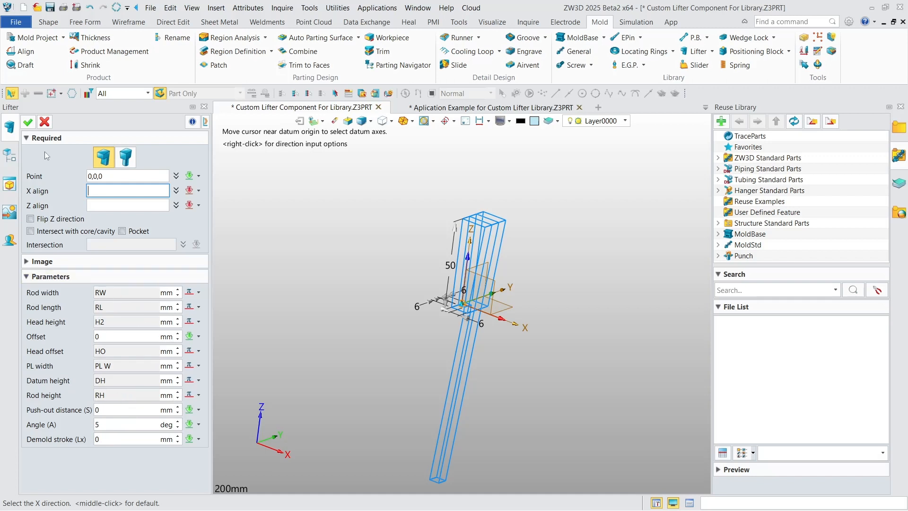
{"action": "left_click", "coordinate": [28, 123]}
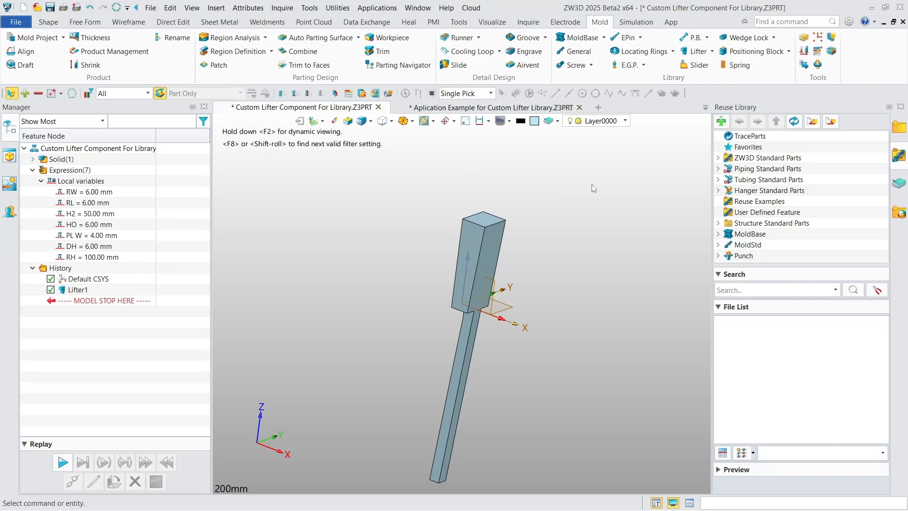
Include the expressions RW, RL, H2, HO, PL W, DH and RH as columns in the part's configuration table
{"action": "left_click", "coordinate": [459, 21]}
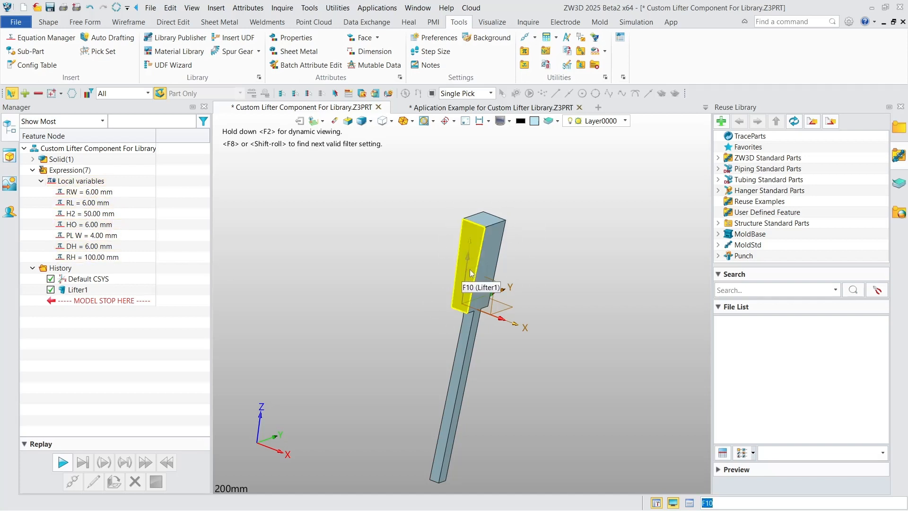
{"action": "left_click", "coordinate": [51, 69]}
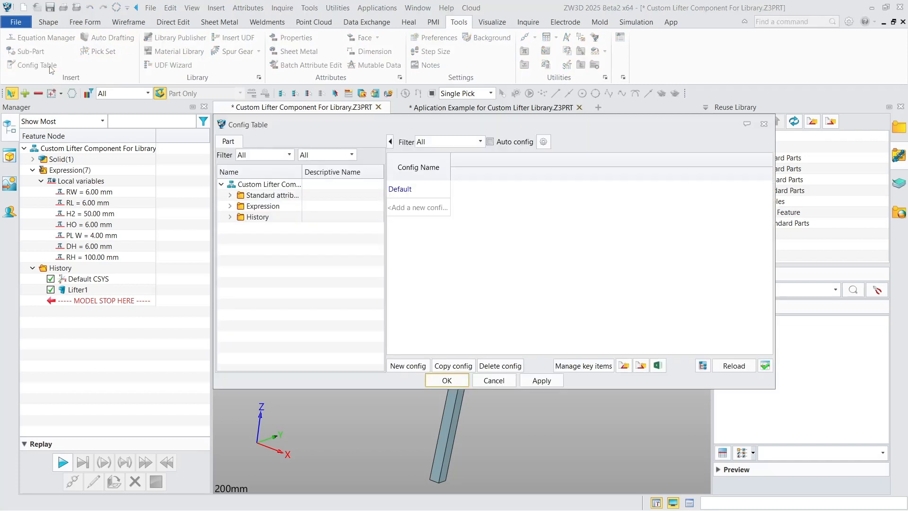
{"action": "left_click", "coordinate": [230, 205]}
{"action": "left_click", "coordinate": [247, 218]}
{"action": "left_click", "coordinate": [247, 228]}
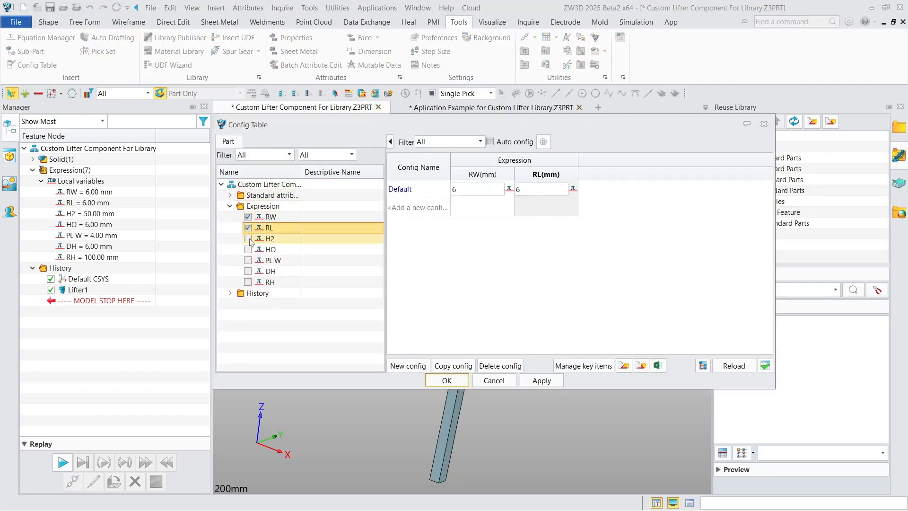
{"action": "left_click", "coordinate": [249, 239]}
{"action": "left_click", "coordinate": [248, 249]}
{"action": "left_click", "coordinate": [248, 260]}
{"action": "left_click", "coordinate": [247, 271]}
{"action": "left_click", "coordinate": [248, 281]}
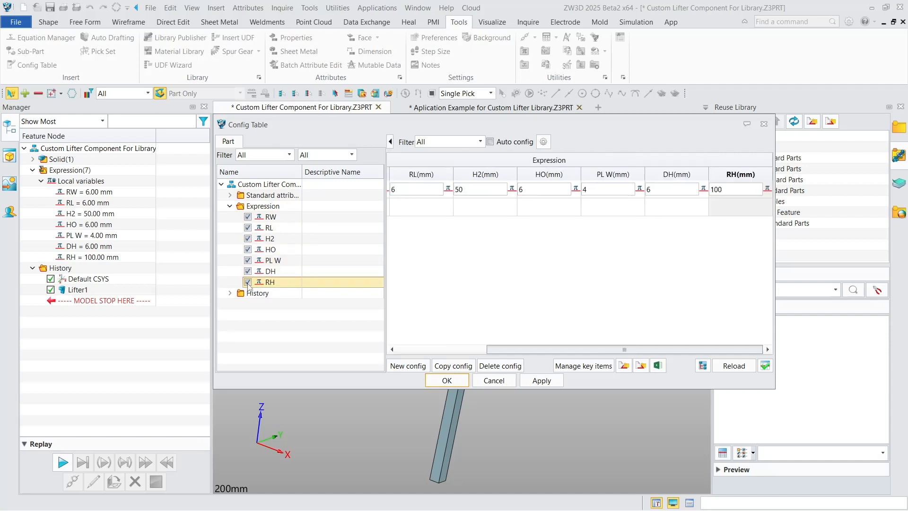
Add three copies of the Default configuration to the configuration table
{"action": "left_click", "coordinate": [452, 366]}
{"action": "left_click", "coordinate": [451, 366]}
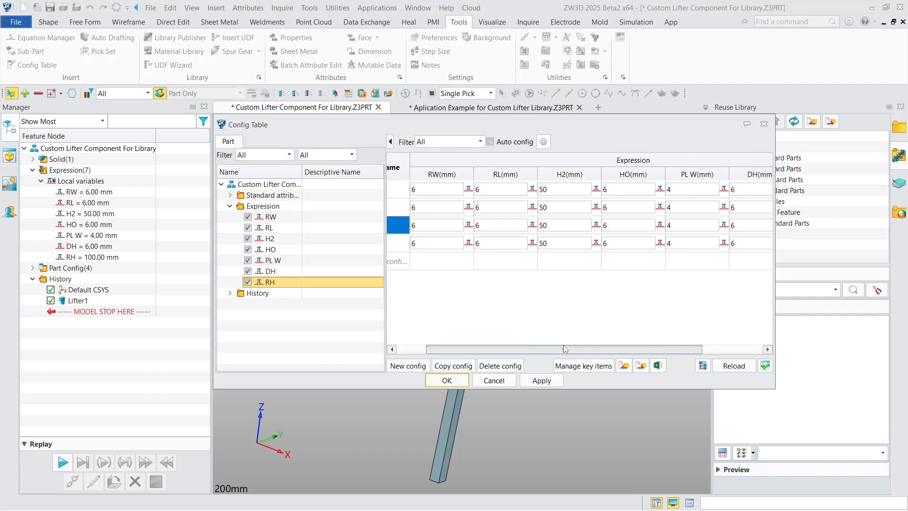
{"action": "left_click_drag", "start_coordinate": [775, 280], "coordinate": [907, 280]}
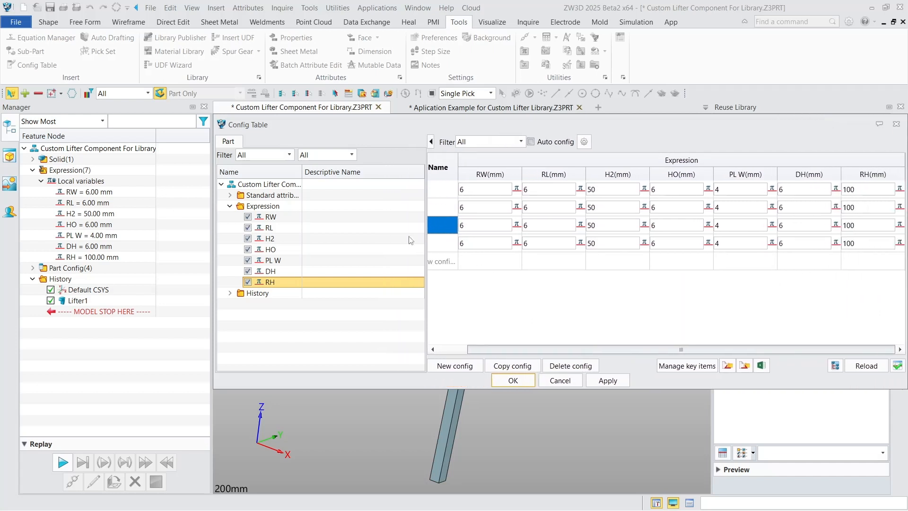
{"action": "left_click_drag", "start_coordinate": [212, 190], "coordinate": [195, 202]}
{"action": "left_click_drag", "start_coordinate": [570, 118], "coordinate": [467, 112]}
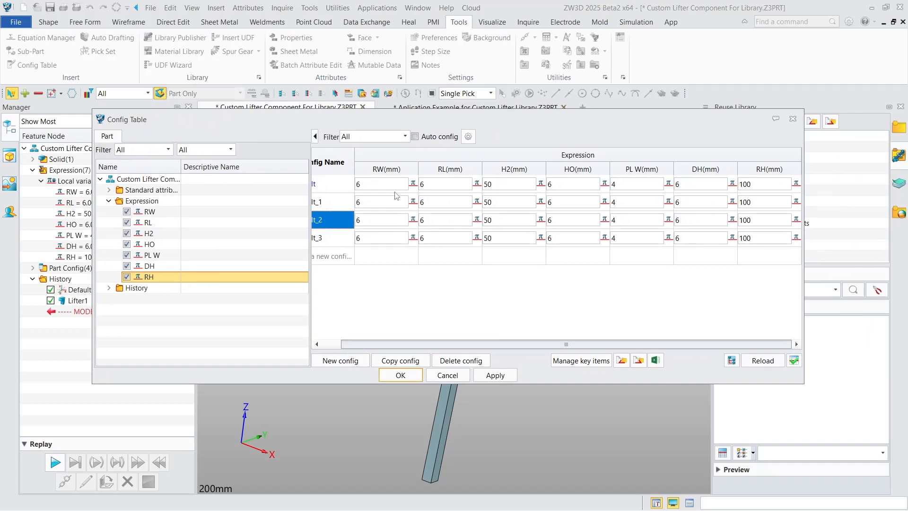
Set RW to 8, 10 and 12 mm for the first, second and third copied configurations
{"action": "left_click", "coordinate": [393, 179]}
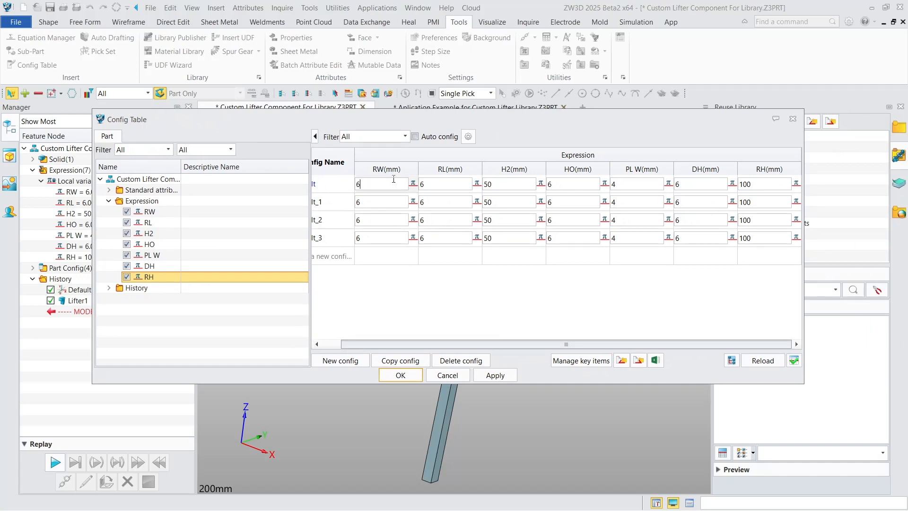
{"action": "left_click", "coordinate": [378, 200]}
{"action": "key", "text": "Down"}
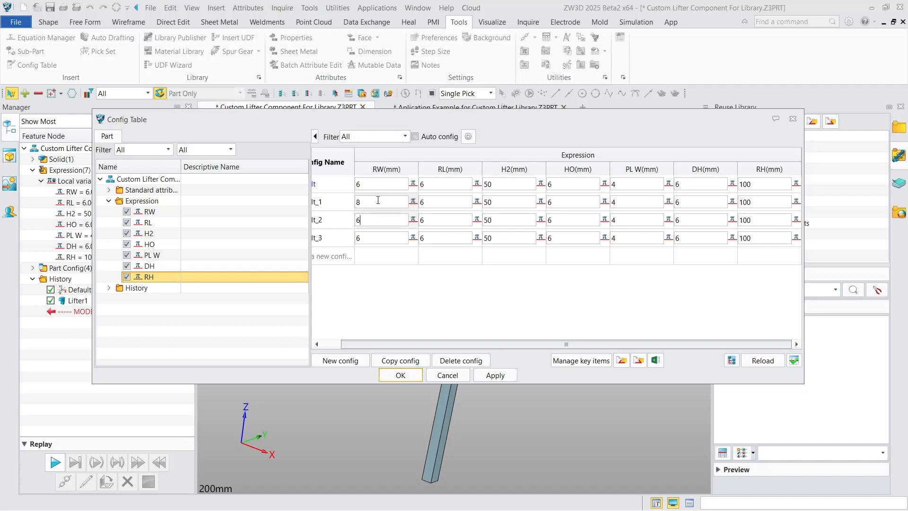
{"action": "key", "text": "Down"}
{"action": "key", "text": "BackSpace"}
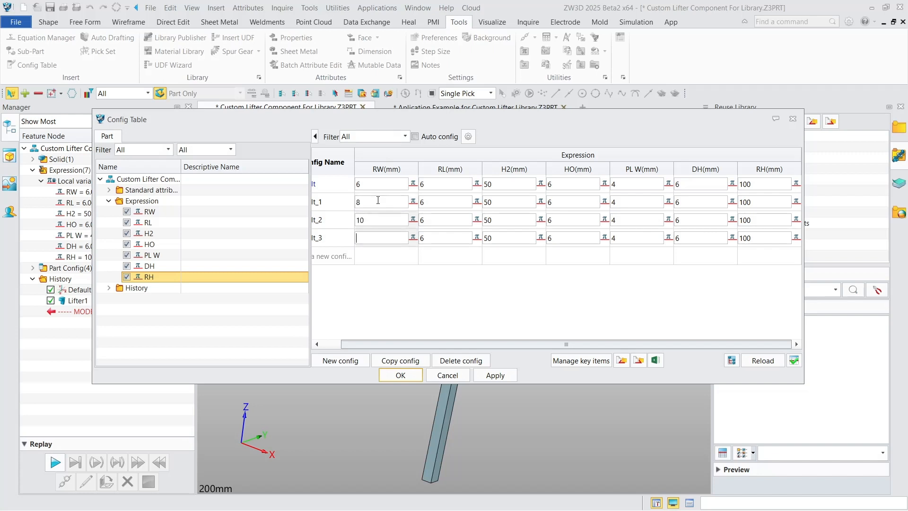
Set RL to 7, 8 and 9 mm for Default_1, Default_2 and Default_3
{"action": "left_click", "coordinate": [460, 199]}
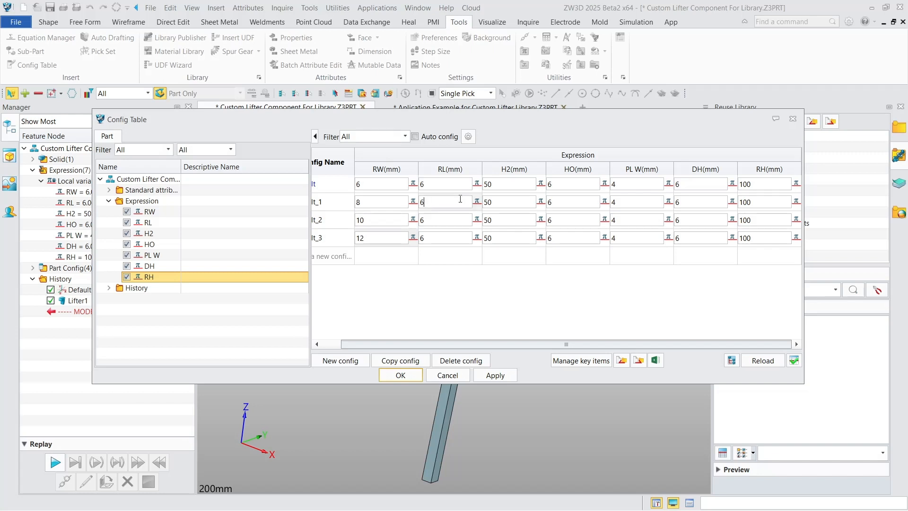
{"action": "key", "text": "Down"}
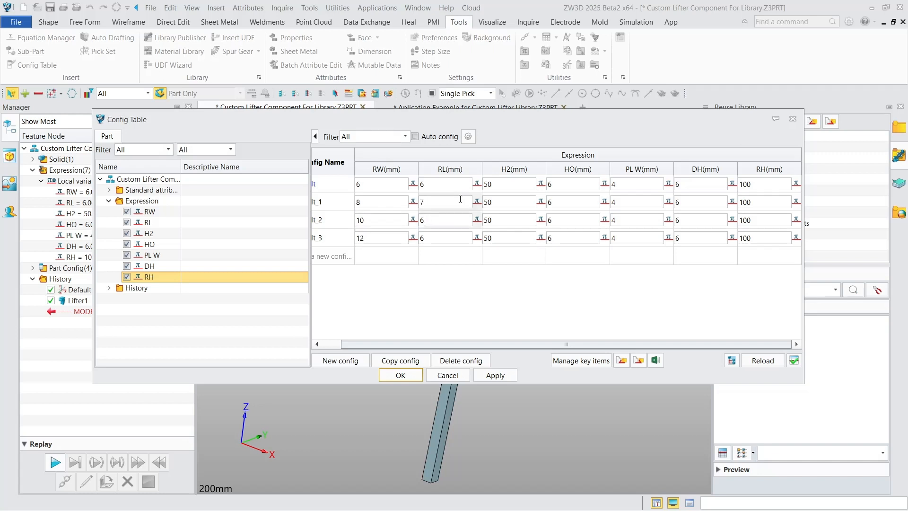
{"action": "key", "text": "Down"}
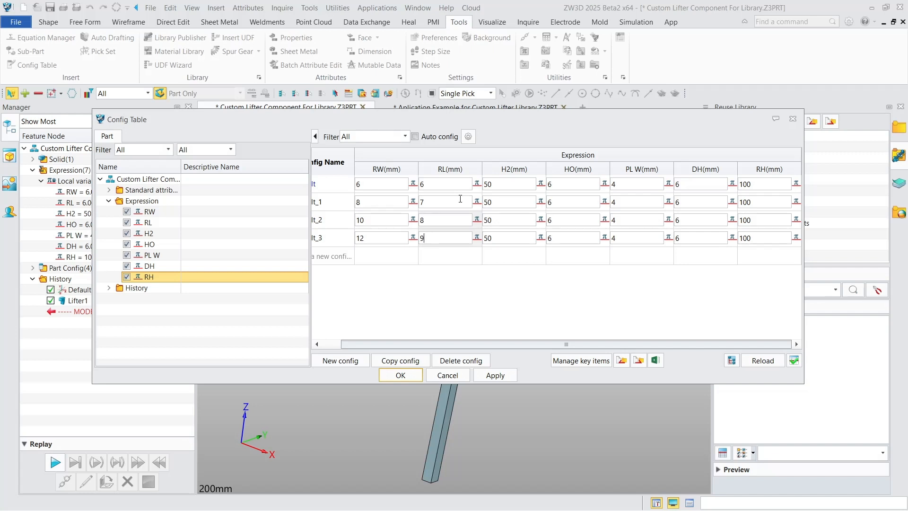
Set H2 to 55, 60 and 65 mm for Default_1, Default_2 and Default_3
{"action": "left_click", "coordinate": [500, 196]}
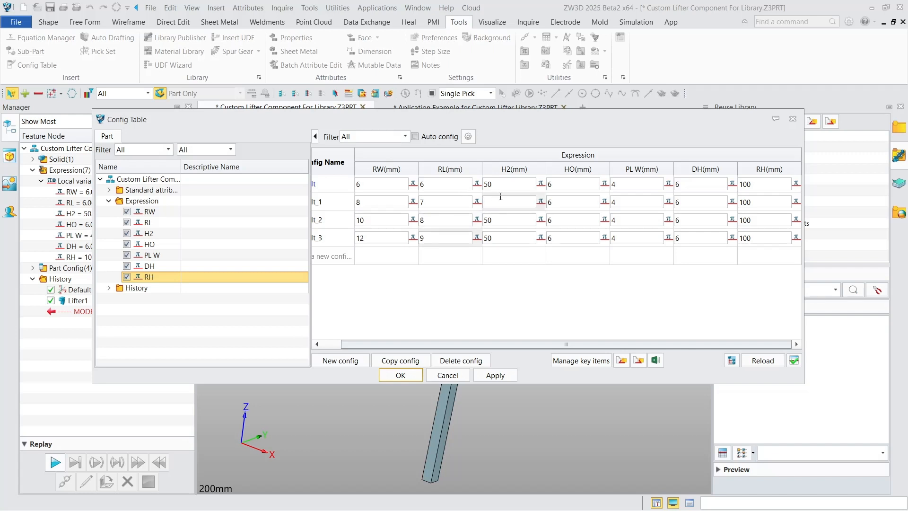
{"action": "key", "text": "Return"}
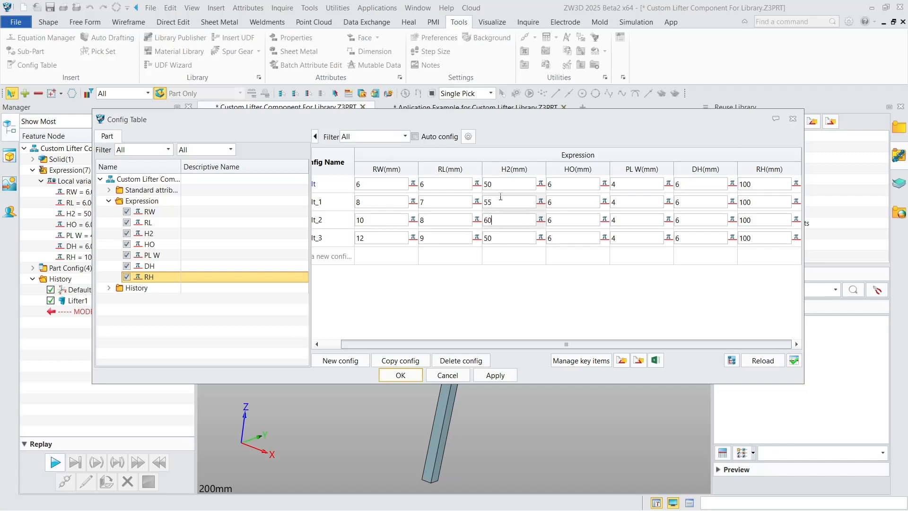
{"action": "key", "text": "Return"}
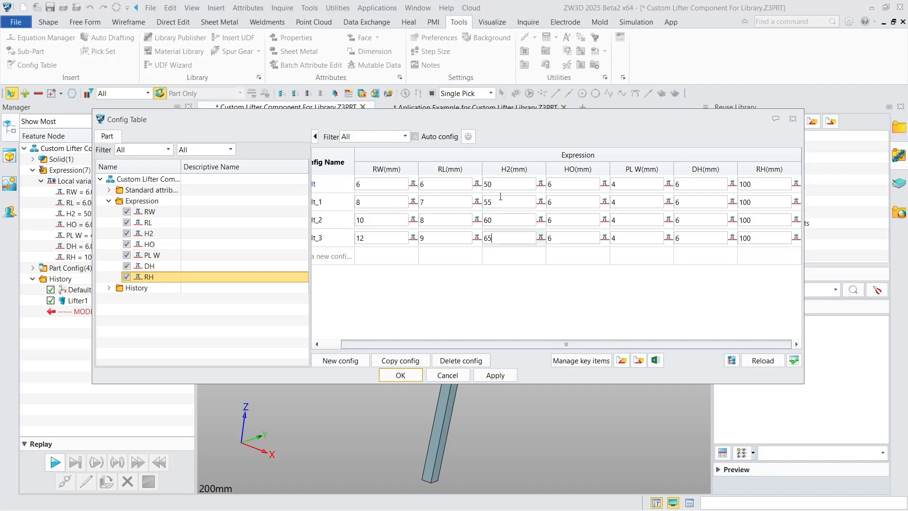
Delete the three copied configurations, keeping only Default in the configuration table
{"action": "left_click_drag", "start_coordinate": [528, 344], "coordinate": [506, 342]}
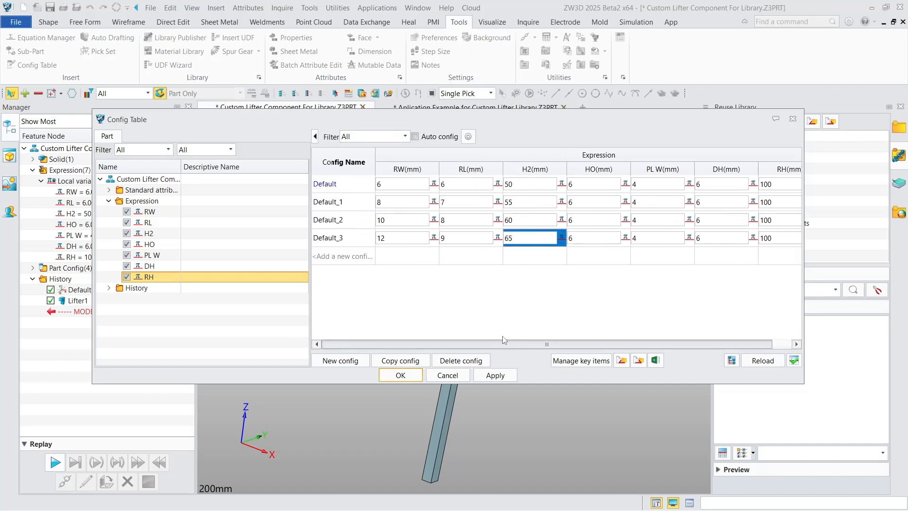
{"action": "left_click", "coordinate": [531, 301]}
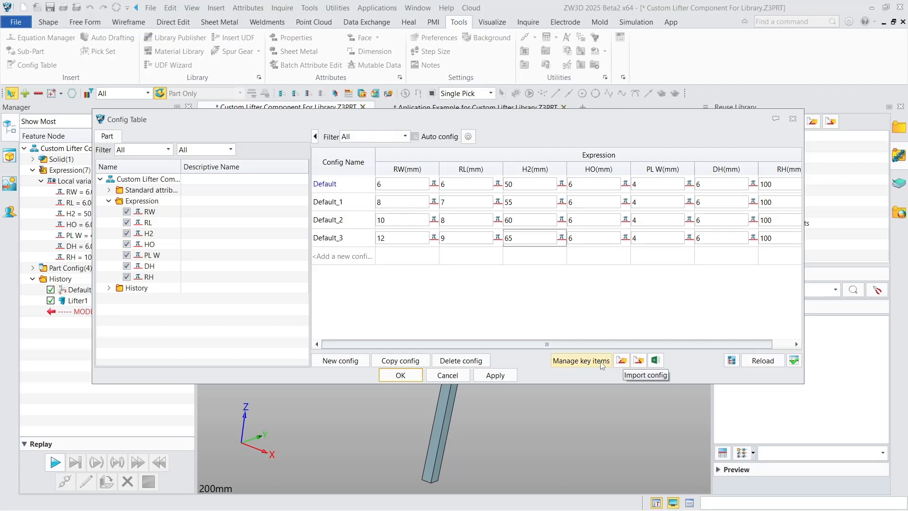
{"action": "left_click", "coordinate": [462, 362]}
{"action": "left_click", "coordinate": [463, 362]}
{"action": "left_click", "coordinate": [462, 361]}
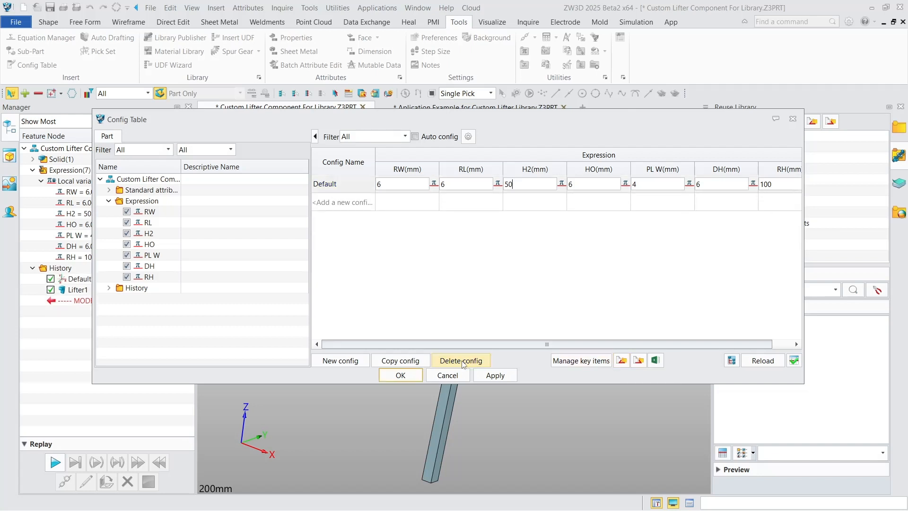
Import Custom Part Configuration untuk Lifter.xlsx from the Desktop into the configuration table, merging it with the existing configuration
{"action": "left_click", "coordinate": [621, 360]}
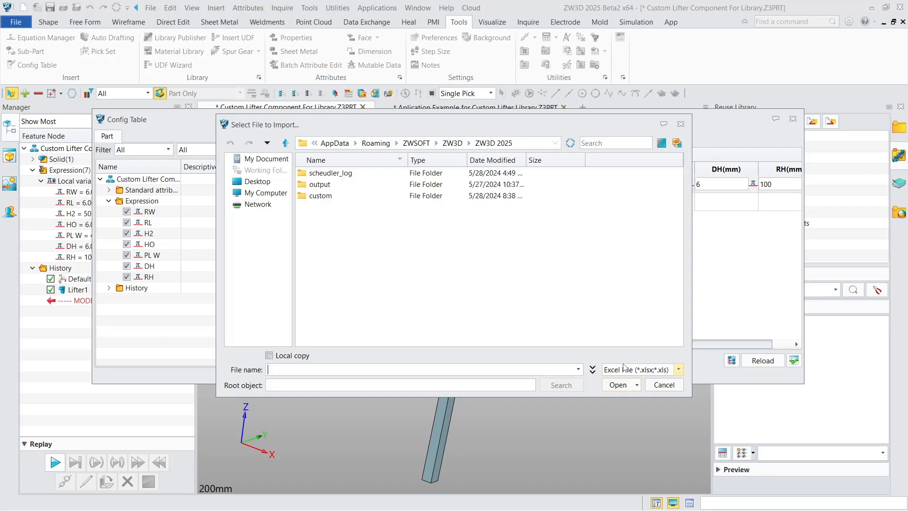
{"action": "left_click", "coordinate": [288, 183]}
{"action": "left_click", "coordinate": [321, 184]}
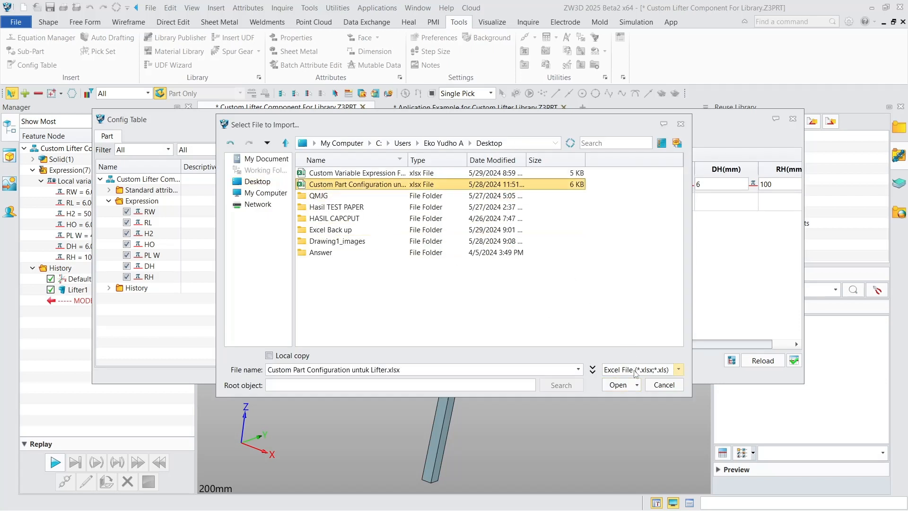
{"action": "left_click", "coordinate": [617, 385]}
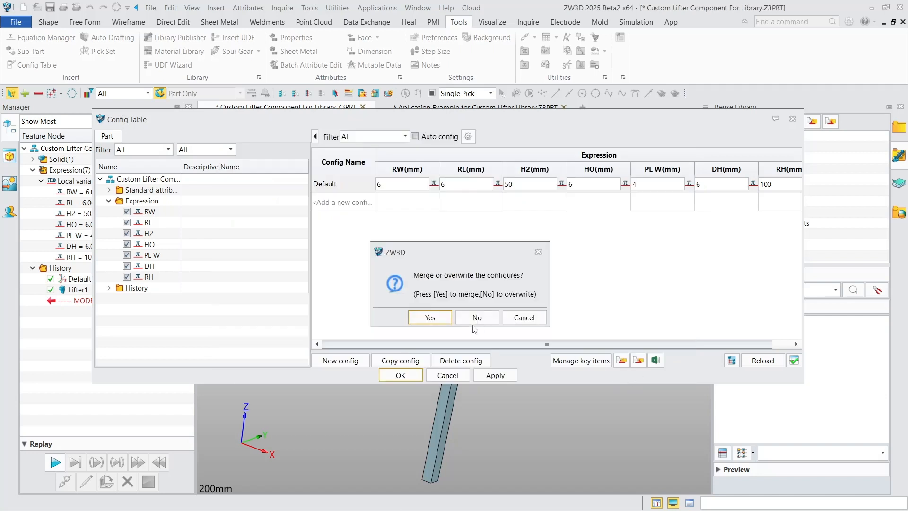
{"action": "left_click", "coordinate": [443, 315]}
{"action": "left_click_drag", "start_coordinate": [529, 345], "coordinate": [603, 345]}
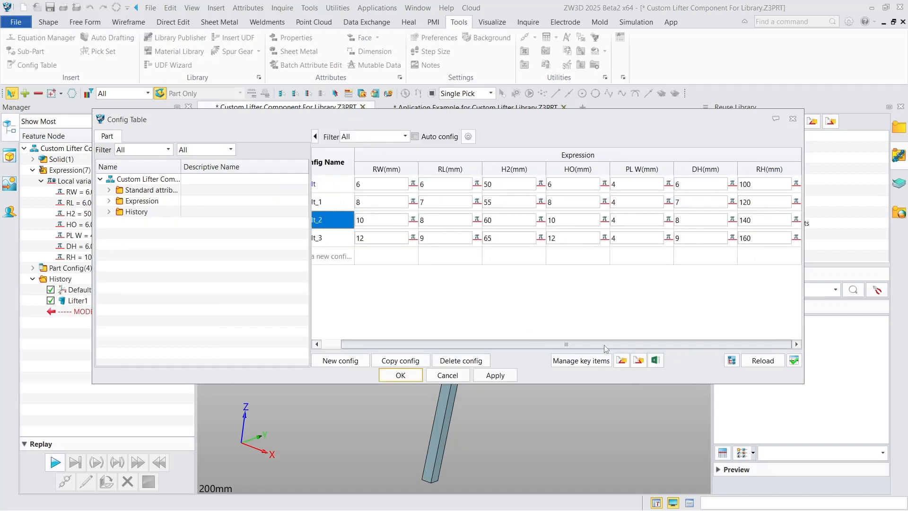
Edit the configuration table in Excel, setting RH of Default_3 to 160, 180, 200, and save and close the workbook
{"action": "left_click", "coordinate": [661, 361]}
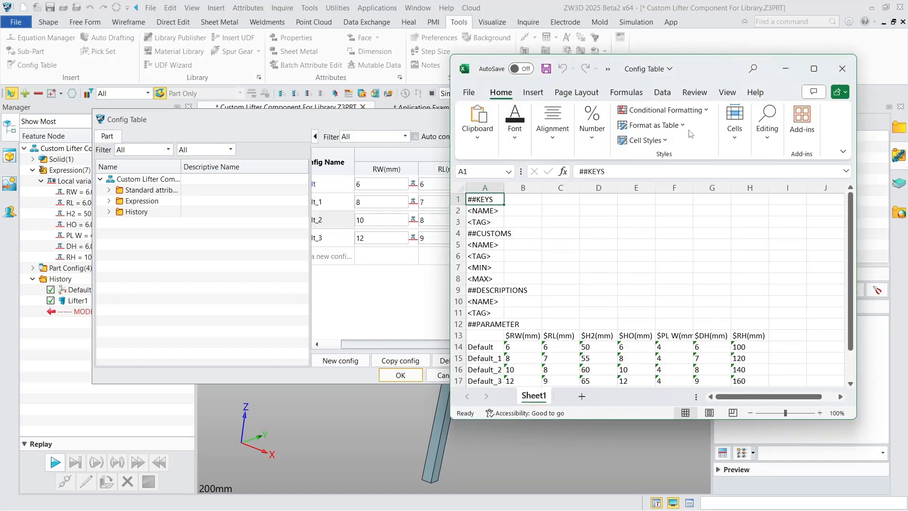
{"action": "left_click_drag", "start_coordinate": [695, 61], "coordinate": [674, 44]}
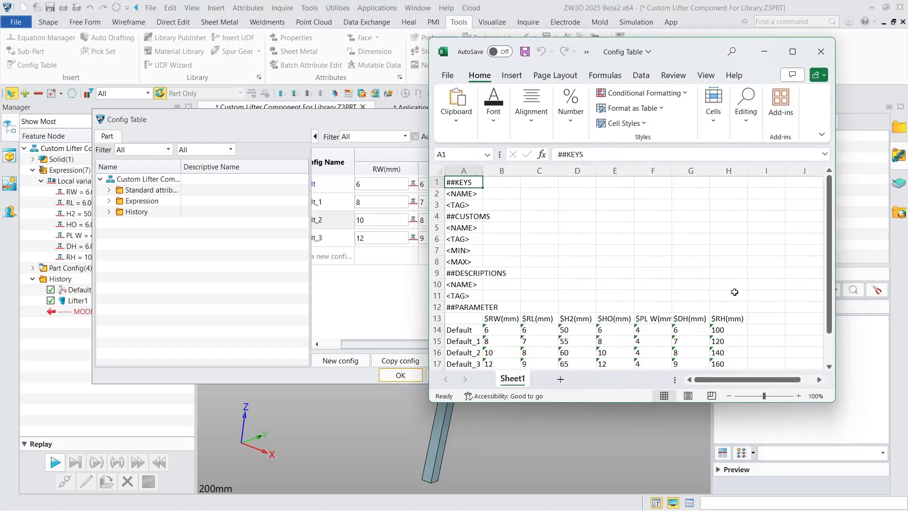
{"action": "scroll", "coordinate": [734, 291], "scroll_direction": "down", "scroll_amount": 1, "text": "ctrl"}
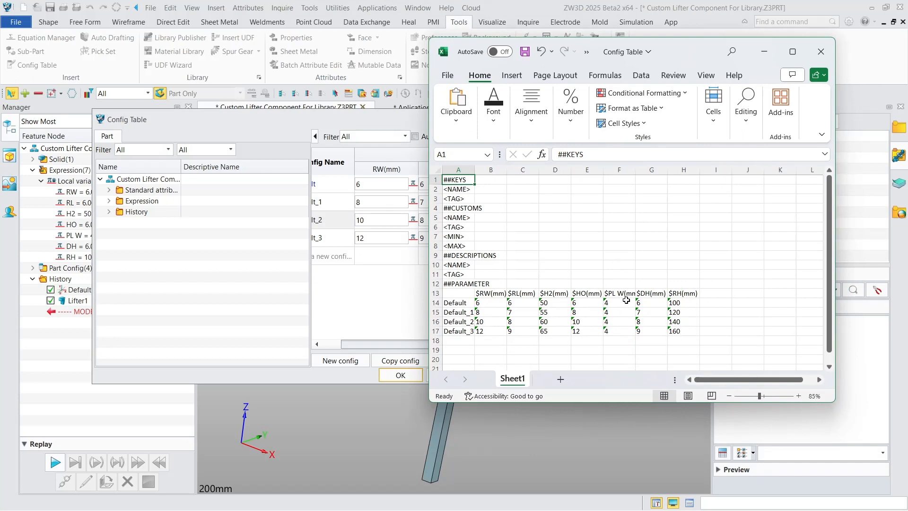
{"action": "left_click", "coordinate": [689, 332]}
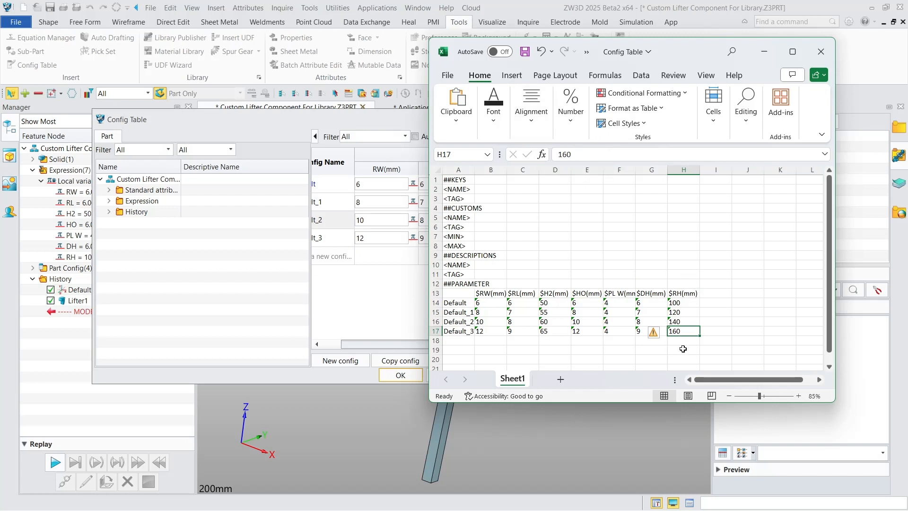
{"action": "left_click", "coordinate": [600, 155]}
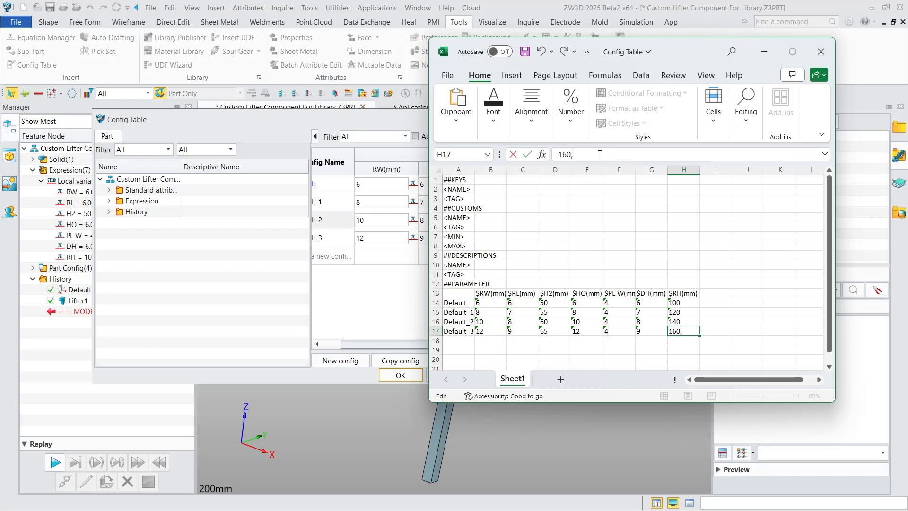
{"action": "type", "text": ", 180, 200"}
{"action": "left_click", "coordinate": [525, 51]}
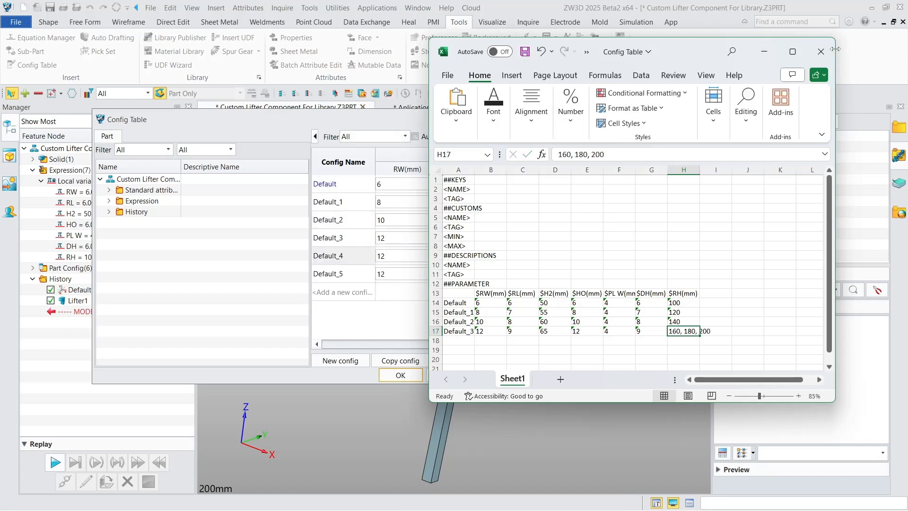
{"action": "left_click", "coordinate": [821, 51]}
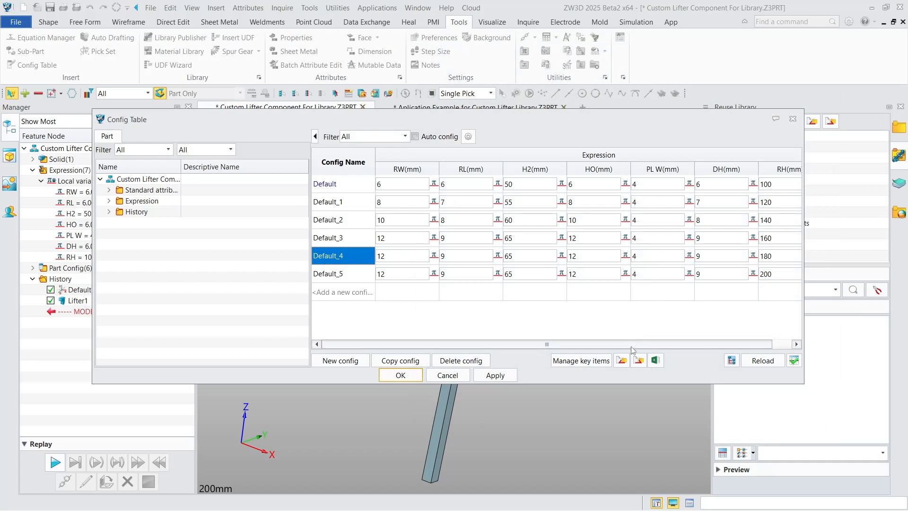
Verify all six part configurations, Default through Default_5
{"action": "left_click_drag", "start_coordinate": [632, 344], "coordinate": [691, 350]}
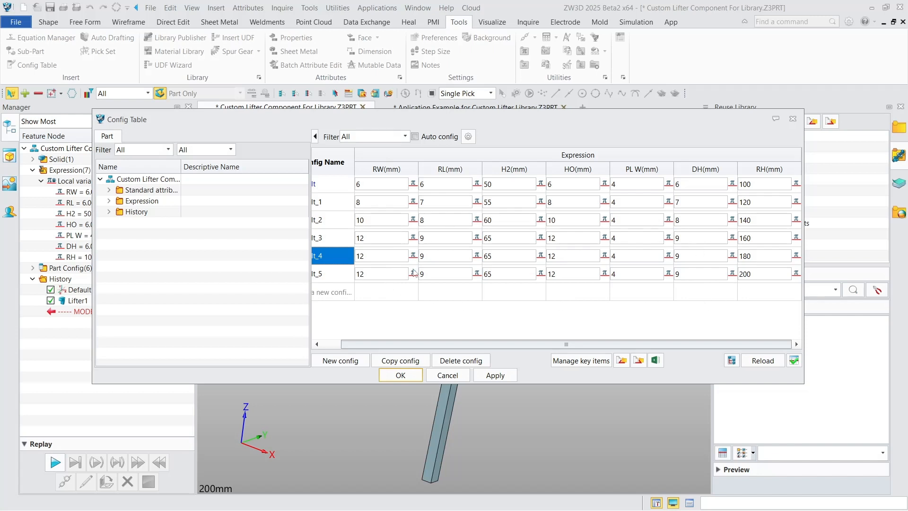
{"action": "left_click_drag", "start_coordinate": [617, 345], "coordinate": [583, 342]}
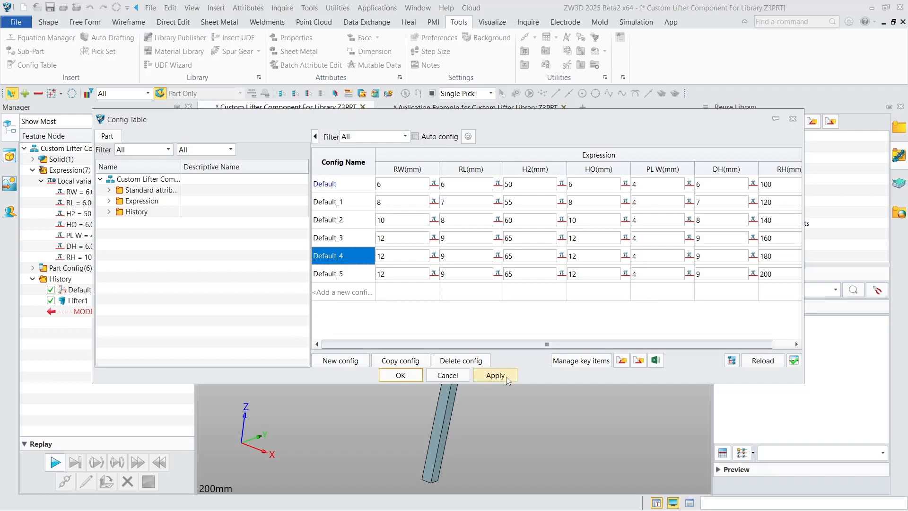
{"action": "left_click", "coordinate": [793, 361]}
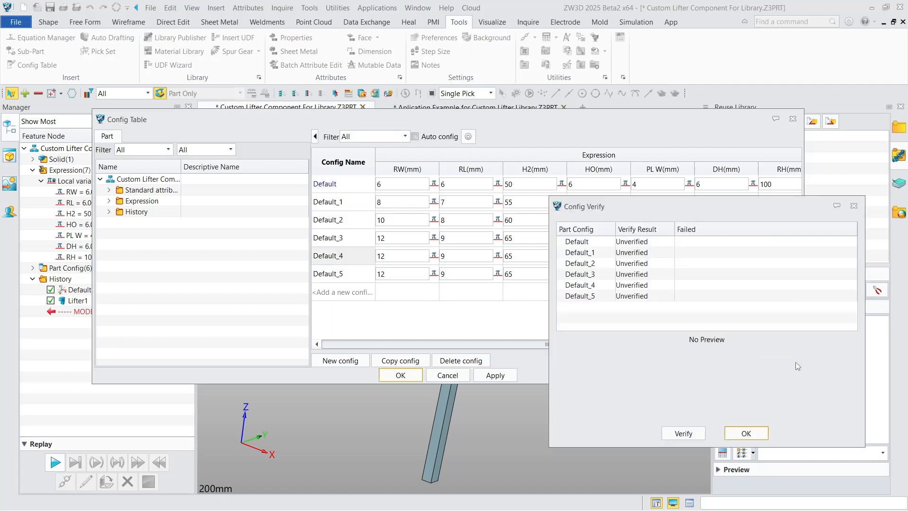
{"action": "mouse_move", "coordinate": [651, 248]}
{"action": "left_mouse_down"}
{"action": "mouse_move", "coordinate": [655, 304]}
{"action": "mouse_move", "coordinate": [654, 241]}
{"action": "left_mouse_up"}
{"action": "left_click", "coordinate": [687, 433]}
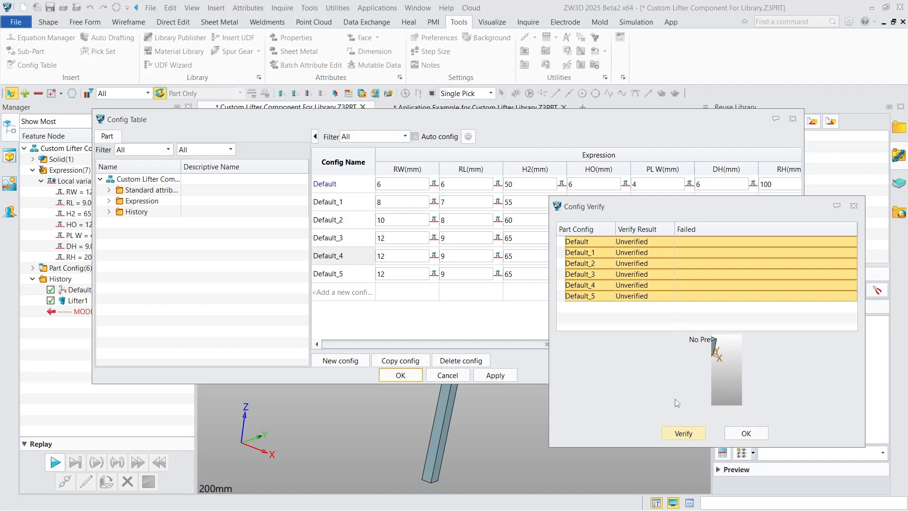
Preview the verified configurations one by one, from Default_5 back to Default
{"action": "left_click", "coordinate": [665, 286]}
{"action": "left_click", "coordinate": [663, 297]}
{"action": "left_click", "coordinate": [666, 284]}
{"action": "left_click", "coordinate": [666, 274]}
{"action": "left_click", "coordinate": [666, 263]}
{"action": "left_click", "coordinate": [667, 252]}
{"action": "left_click", "coordinate": [667, 242]}
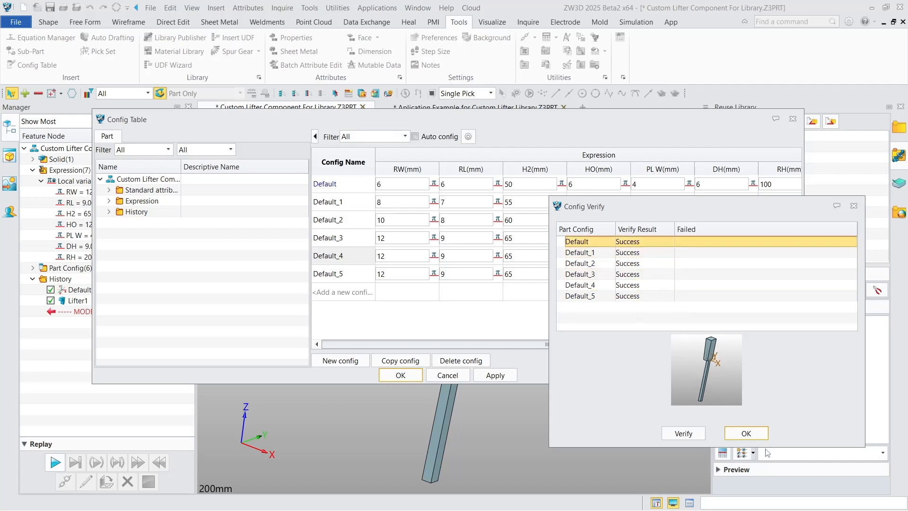
Close the configuration verification and apply the configuration table to the part
{"action": "left_click", "coordinate": [754, 432]}
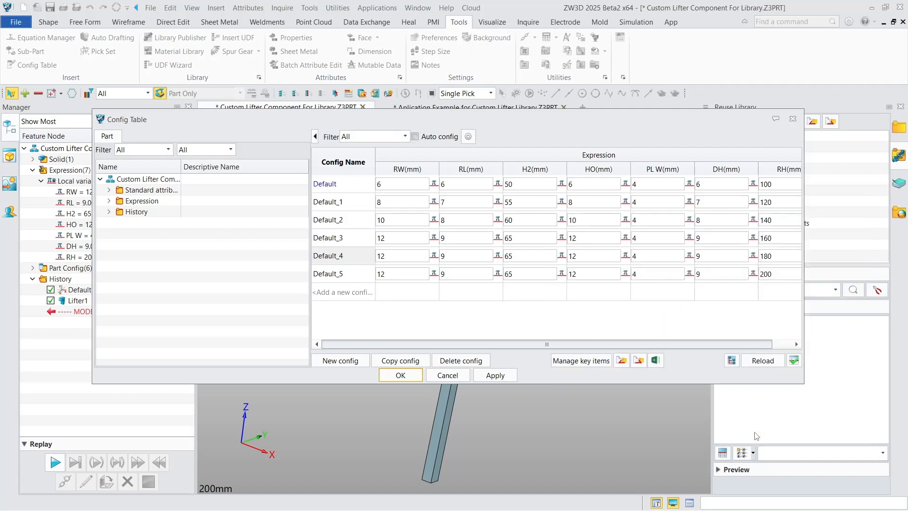
{"action": "left_click", "coordinate": [501, 379]}
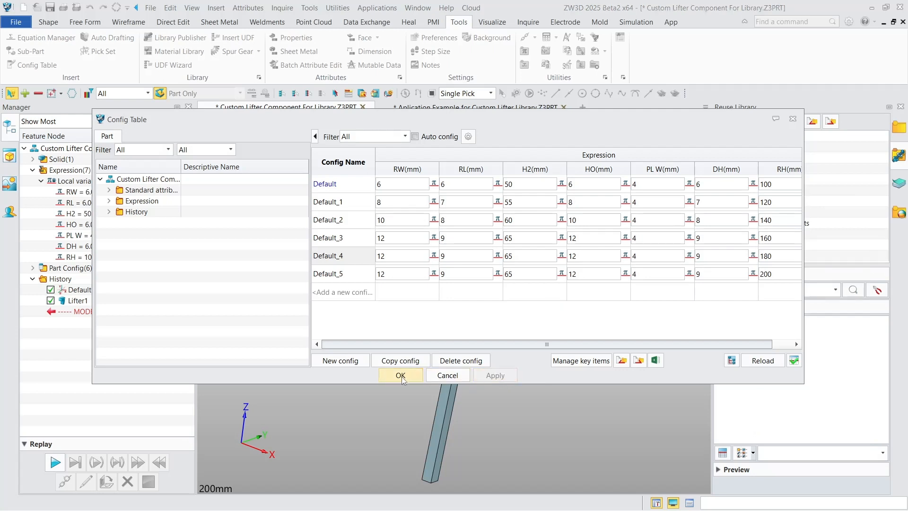
{"action": "left_click", "coordinate": [401, 375]}
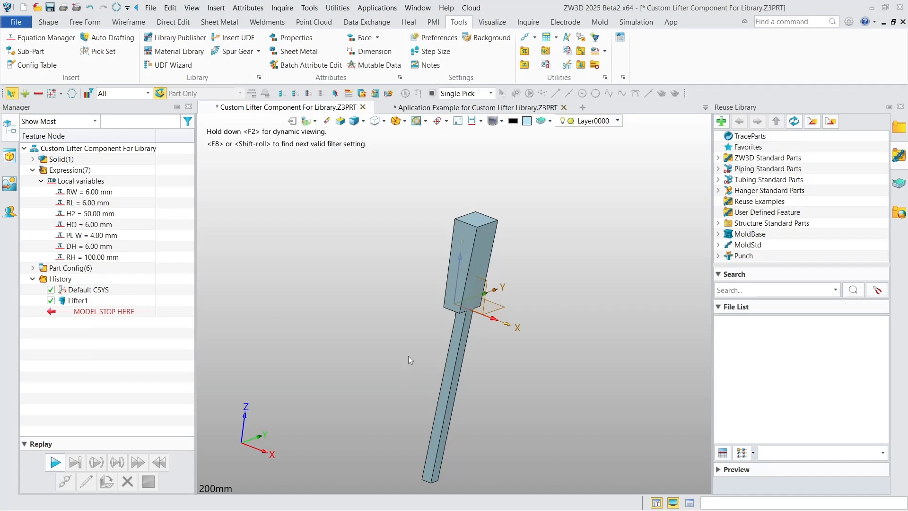
Activate configurations Default_1 through Default_5 in turn to check how the lifter model changes size
{"action": "middle_click_drag", "start_coordinate": [407, 356], "coordinate": [409, 298]}
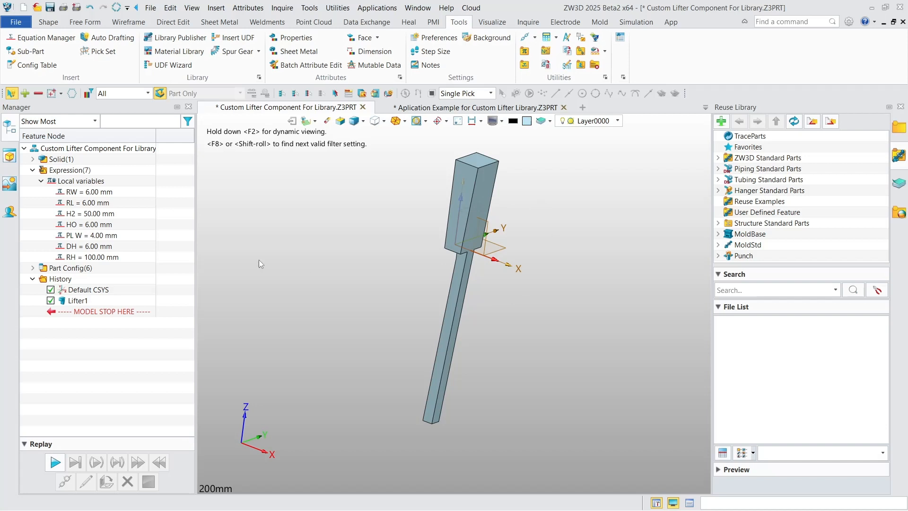
{"action": "left_click", "coordinate": [33, 268]}
{"action": "left_click", "coordinate": [73, 290]}
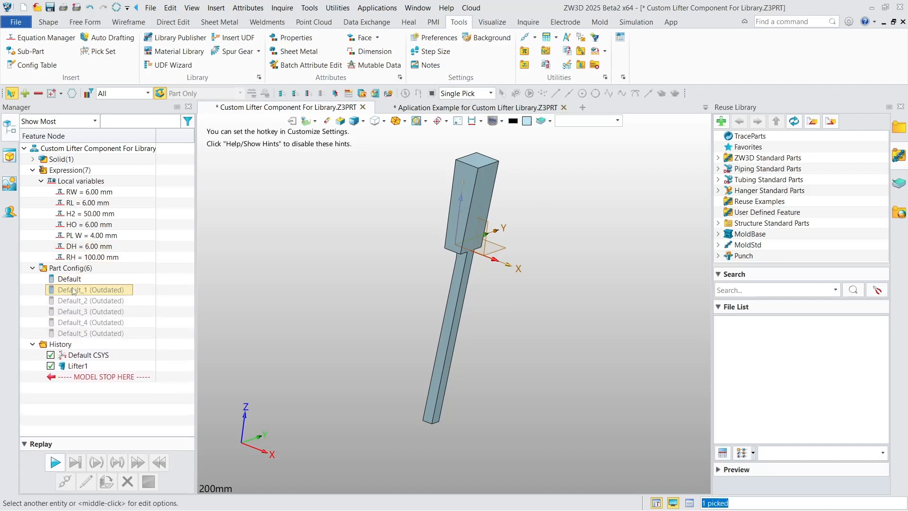
{"action": "double_click", "coordinate": [73, 290]}
{"action": "double_click", "coordinate": [75, 300]}
{"action": "left_click", "coordinate": [78, 311]}
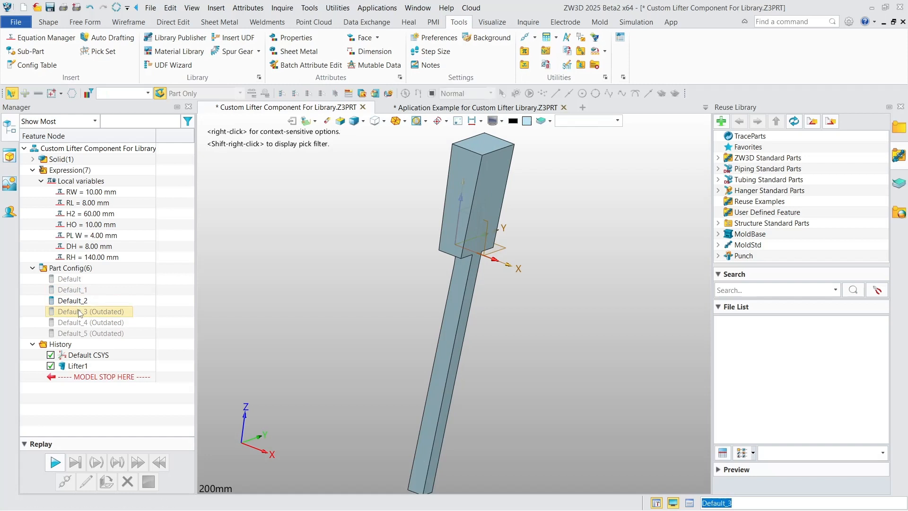
{"action": "double_click", "coordinate": [79, 312]}
{"action": "left_click", "coordinate": [81, 322]}
{"action": "double_click", "coordinate": [81, 322]}
{"action": "left_click", "coordinate": [85, 332]}
{"action": "double_click", "coordinate": [85, 333]}
Go back through the smaller part configurations and make Default the active one again
{"action": "left_click", "coordinate": [86, 322]}
{"action": "left_click", "coordinate": [87, 311]}
{"action": "left_click", "coordinate": [87, 301]}
{"action": "double_click", "coordinate": [88, 299]}
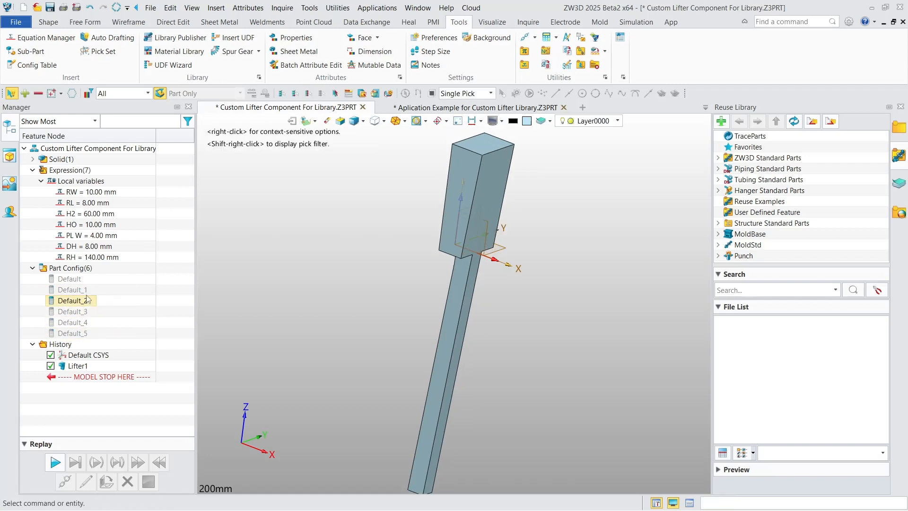
{"action": "double_click", "coordinate": [76, 289]}
{"action": "left_click", "coordinate": [78, 279]}
{"action": "double_click", "coordinate": [80, 279]}
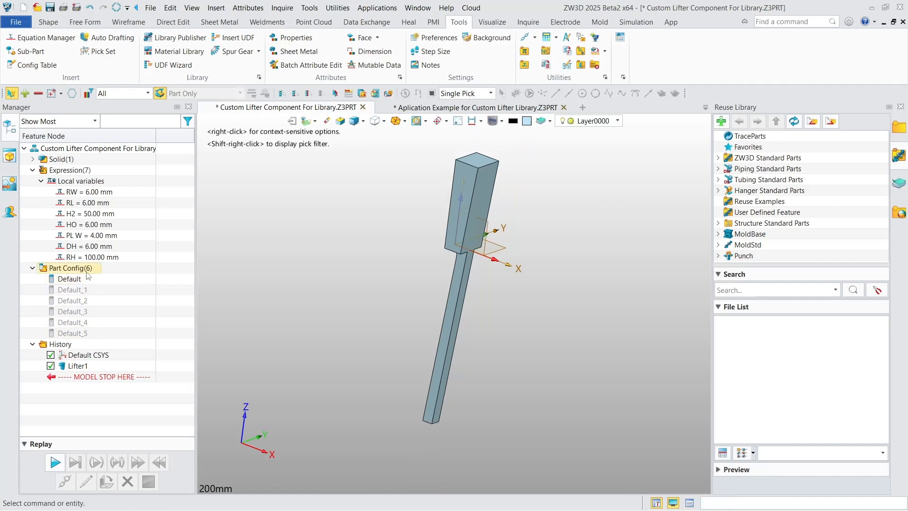
Open the Library Publisher for the Custom Lifter Component For Library part
{"action": "left_click", "coordinate": [199, 40]}
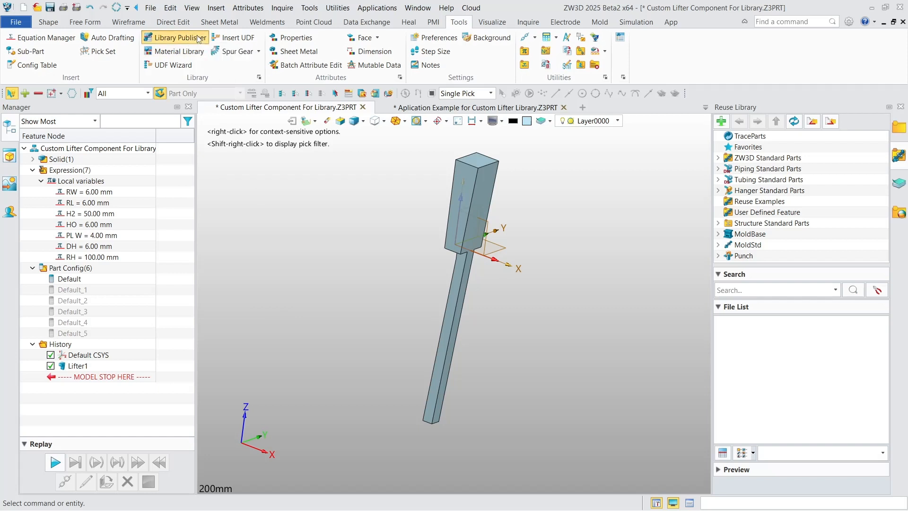
{"action": "left_click_drag", "start_coordinate": [302, 126], "coordinate": [620, 55]}
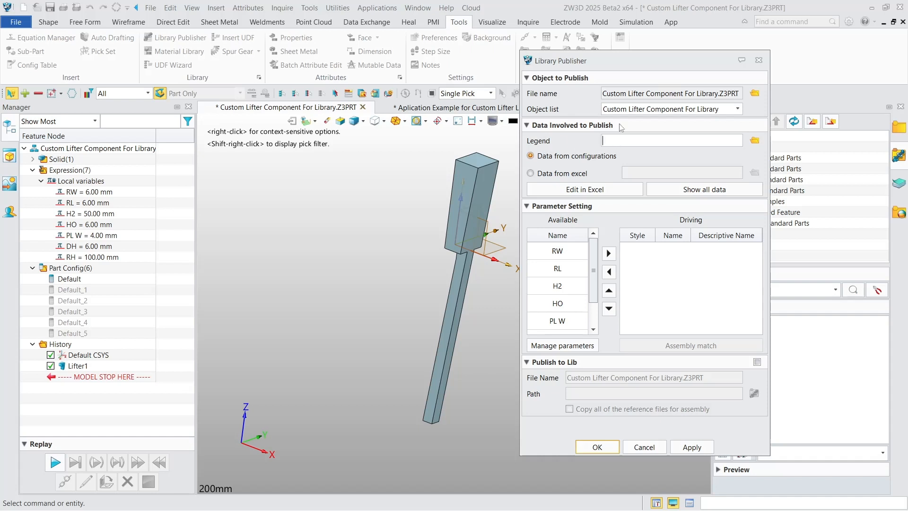
{"action": "left_click_drag", "start_coordinate": [628, 55], "coordinate": [705, 69]}
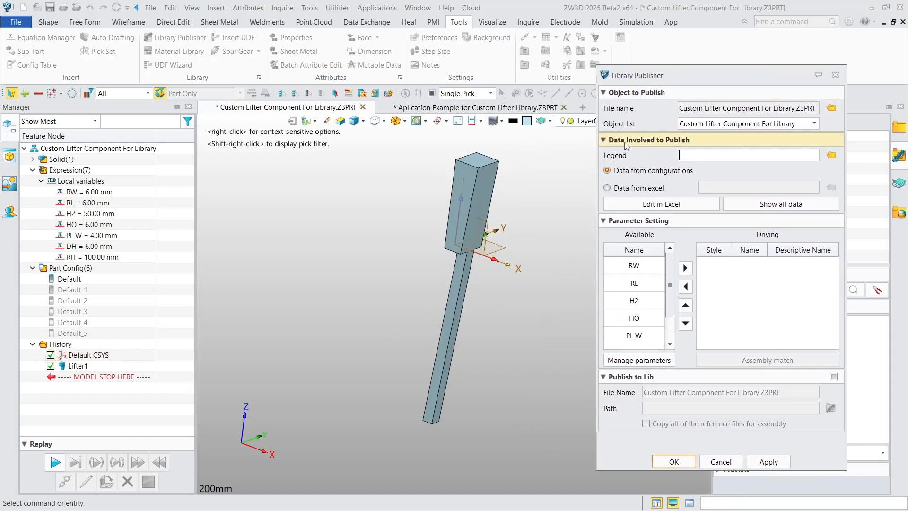
{"action": "left_click", "coordinate": [742, 155]}
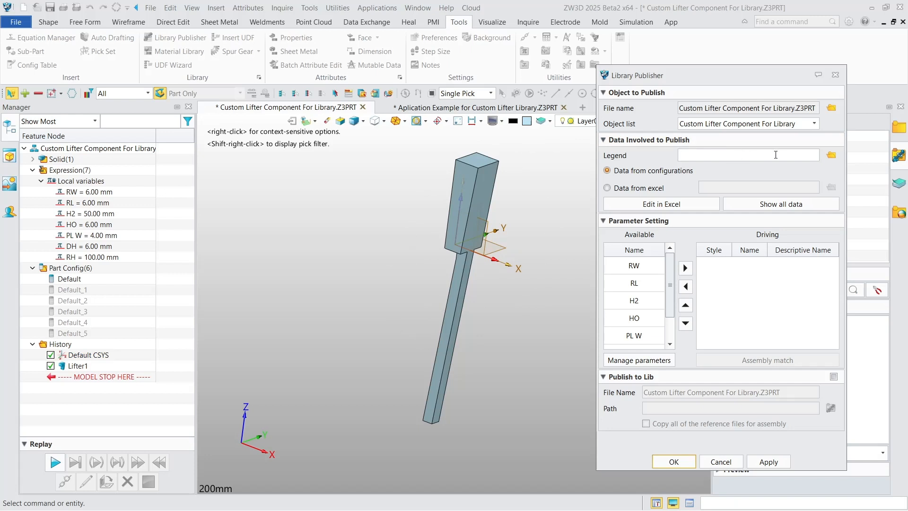
{"action": "left_click", "coordinate": [832, 156]}
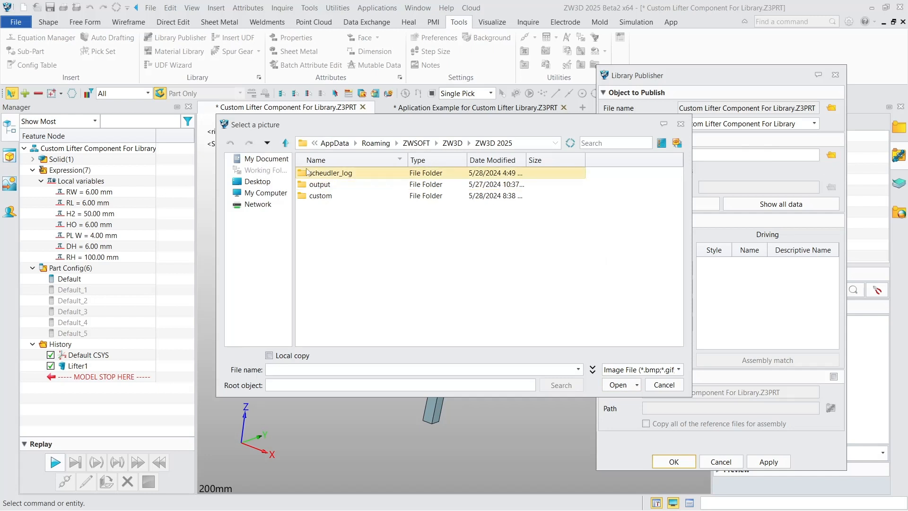
{"action": "left_click", "coordinate": [685, 125]}
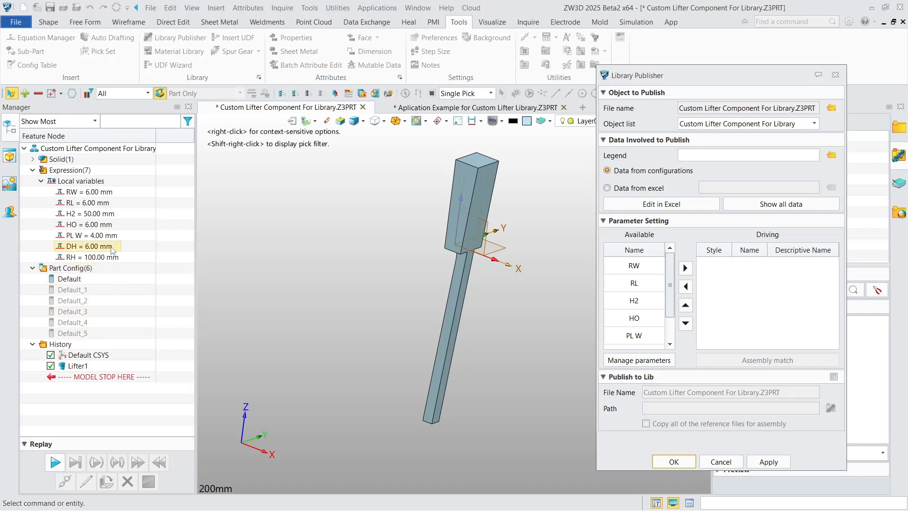
Use Excel as the publishing data source, generating the workbook and saving the part as Custom Lifter Component For Library.Z3PRT on the Desktop
{"action": "left_click", "coordinate": [608, 188]}
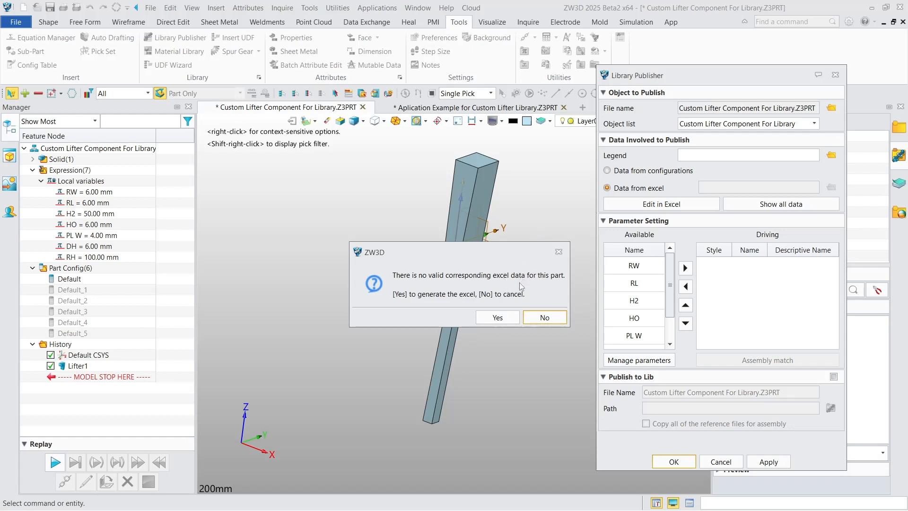
{"action": "left_click", "coordinate": [503, 320]}
{"action": "left_click", "coordinate": [503, 316]}
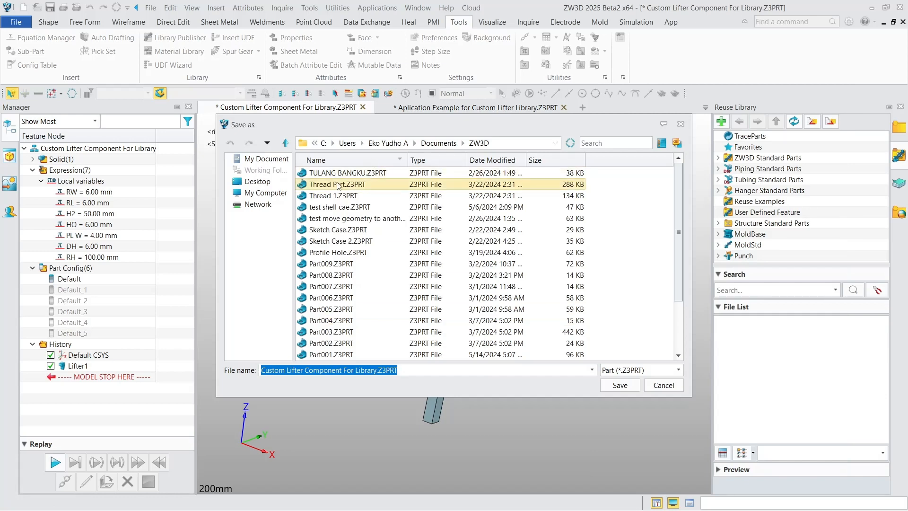
{"action": "left_click", "coordinate": [257, 181]}
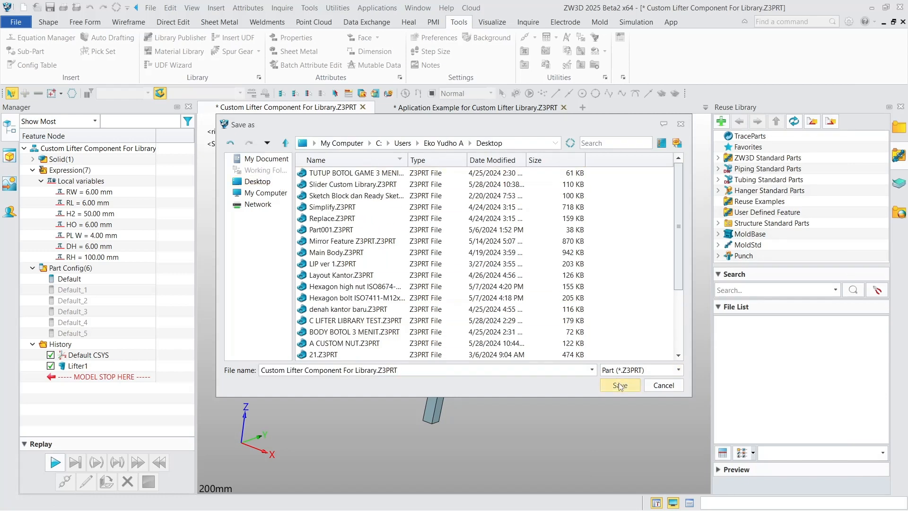
{"action": "left_click", "coordinate": [620, 384]}
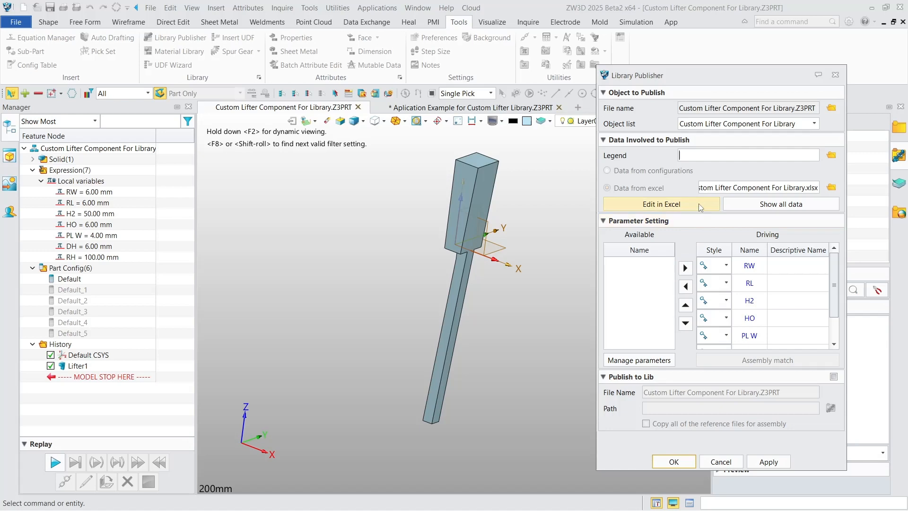
Examine the configuration parameter rows of the generated table in Excel, then return to the Library Publisher
{"action": "left_click", "coordinate": [699, 204]}
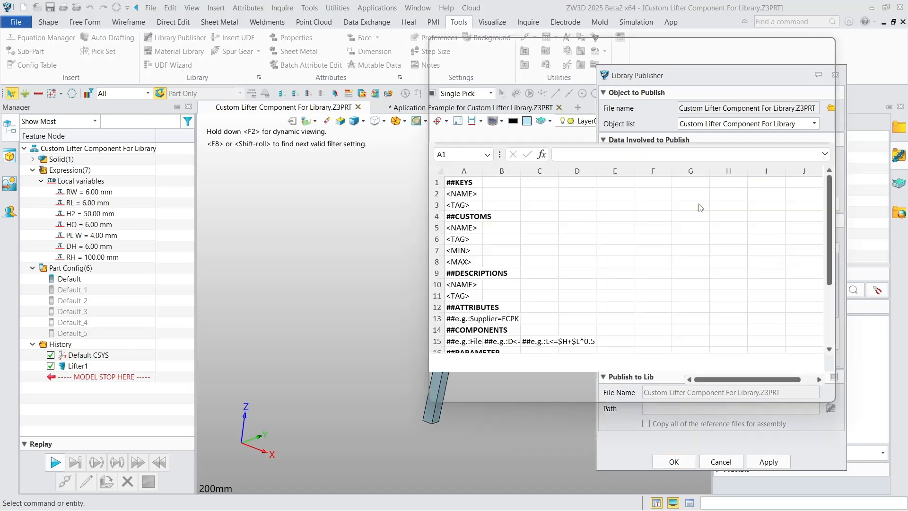
{"action": "scroll", "coordinate": [616, 231], "scroll_direction": "down", "scroll_amount": 4}
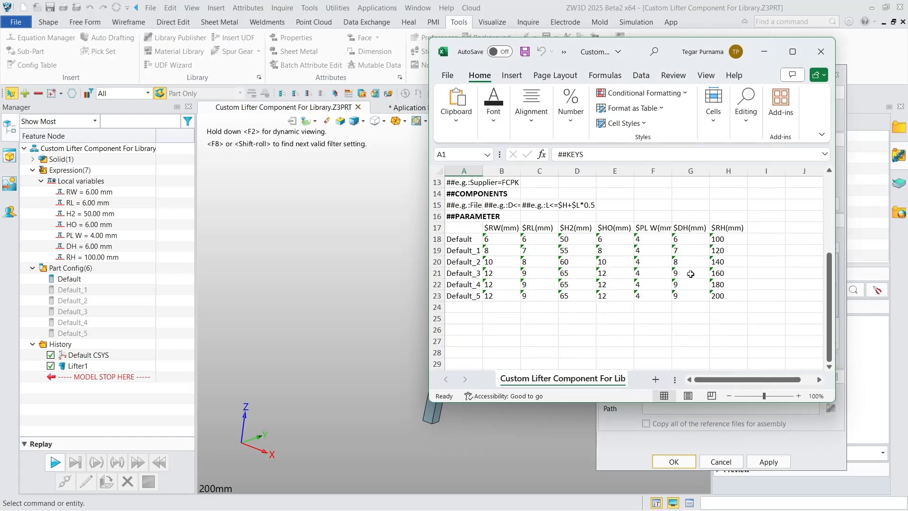
{"action": "left_click_drag", "start_coordinate": [675, 48], "coordinate": [408, 70]}
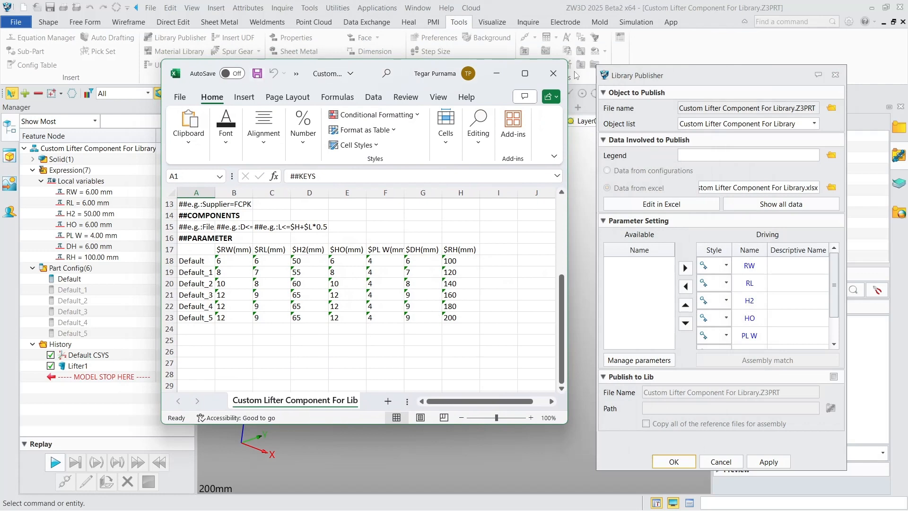
{"action": "left_click", "coordinate": [553, 73]}
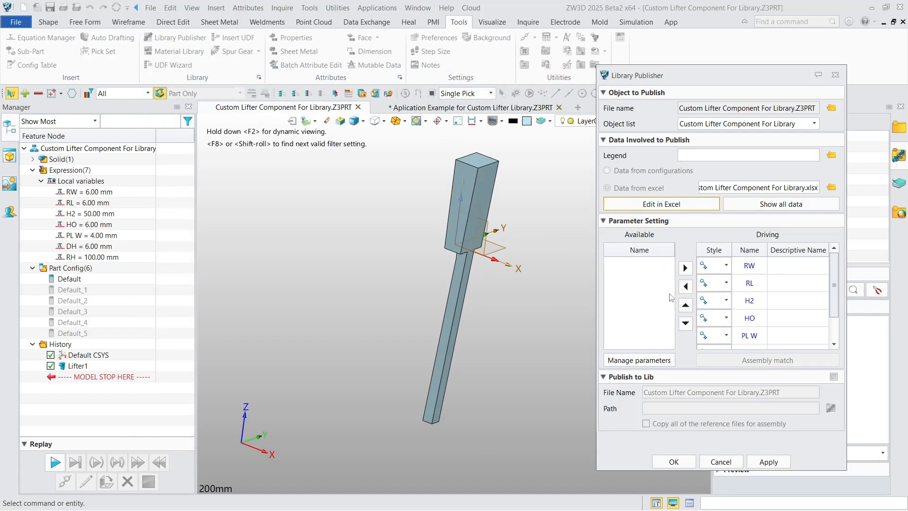
Remove the RL parameter from the driving parameters and add it back at the end of that list
{"action": "left_click", "coordinate": [758, 269]}
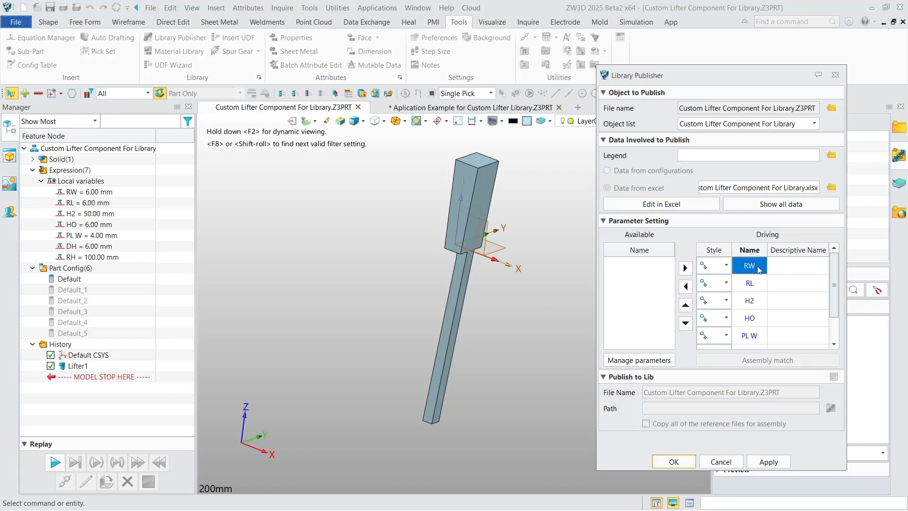
{"action": "left_click", "coordinate": [759, 292]}
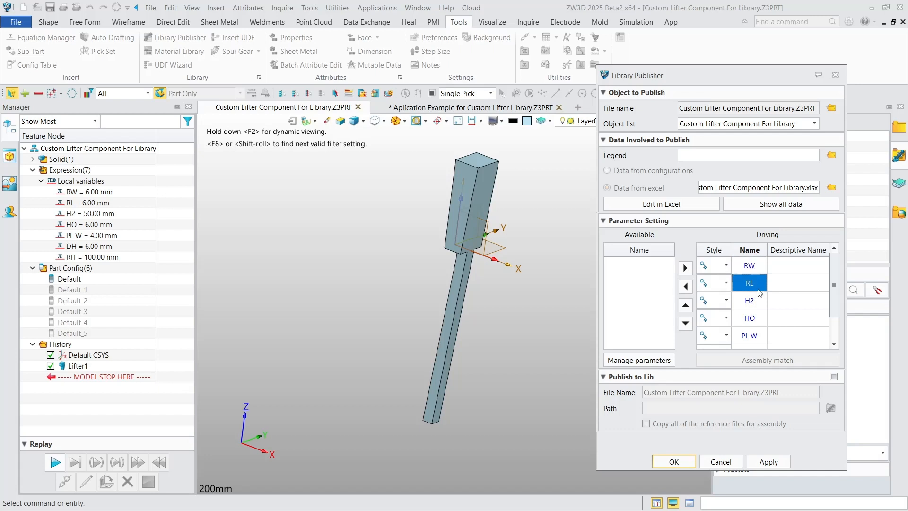
{"action": "left_click", "coordinate": [685, 287]}
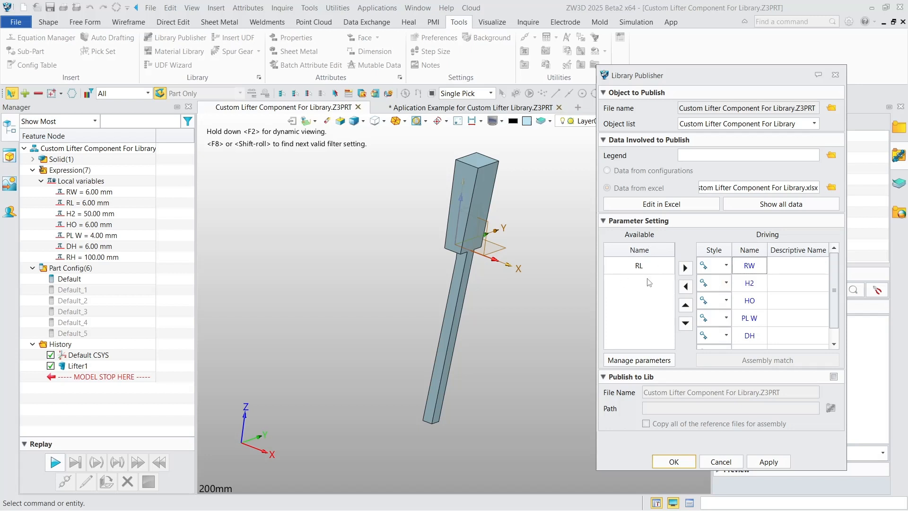
{"action": "left_click", "coordinate": [652, 265]}
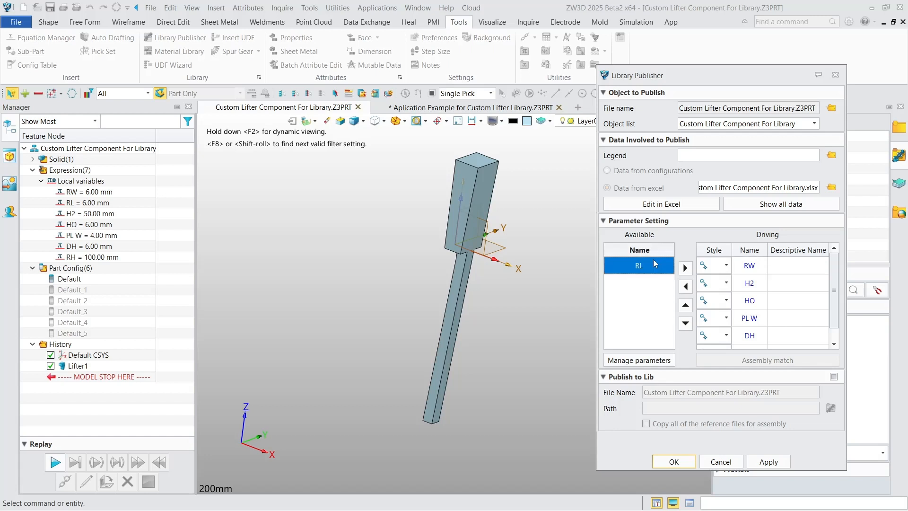
{"action": "left_click", "coordinate": [685, 267]}
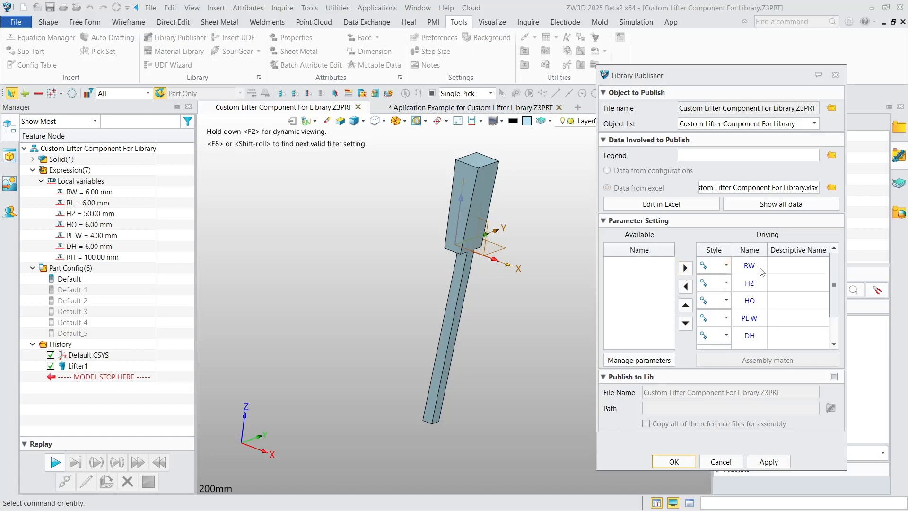
Review the complete list of driving parameters and the style options offered for HO
{"action": "scroll", "coordinate": [761, 272], "scroll_direction": "down", "scroll_amount": 1}
{"action": "scroll", "coordinate": [760, 345], "scroll_direction": "up", "scroll_amount": 1}
{"action": "scroll", "coordinate": [756, 341], "scroll_direction": "down", "scroll_amount": 1}
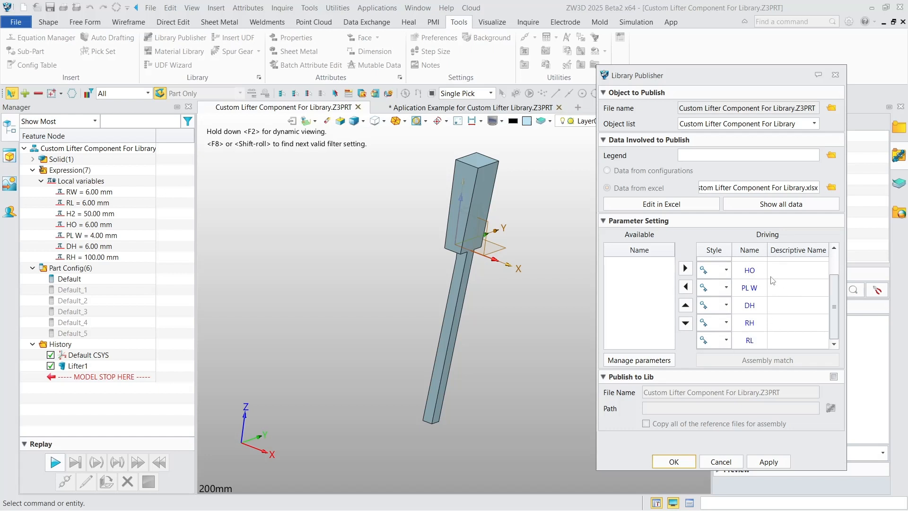
{"action": "scroll", "coordinate": [750, 309], "scroll_direction": "up", "scroll_amount": 1}
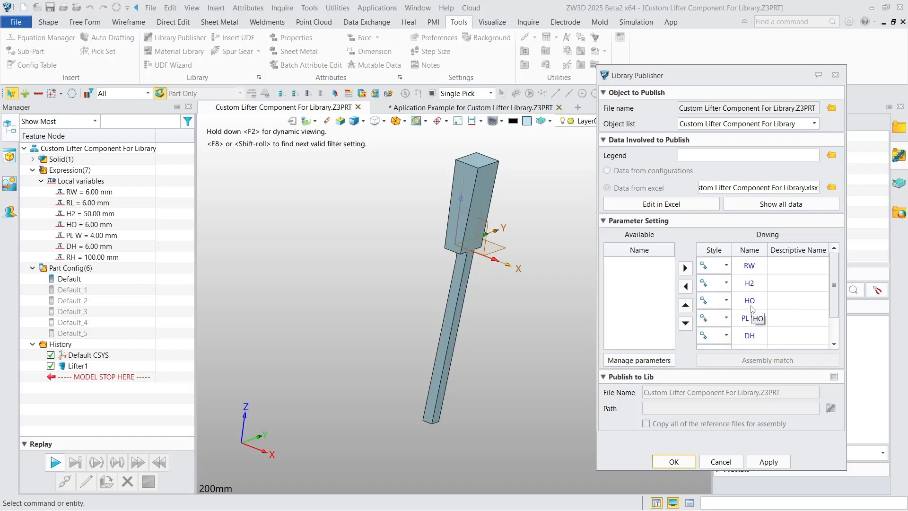
{"action": "scroll", "coordinate": [751, 309], "scroll_direction": "down", "scroll_amount": 1}
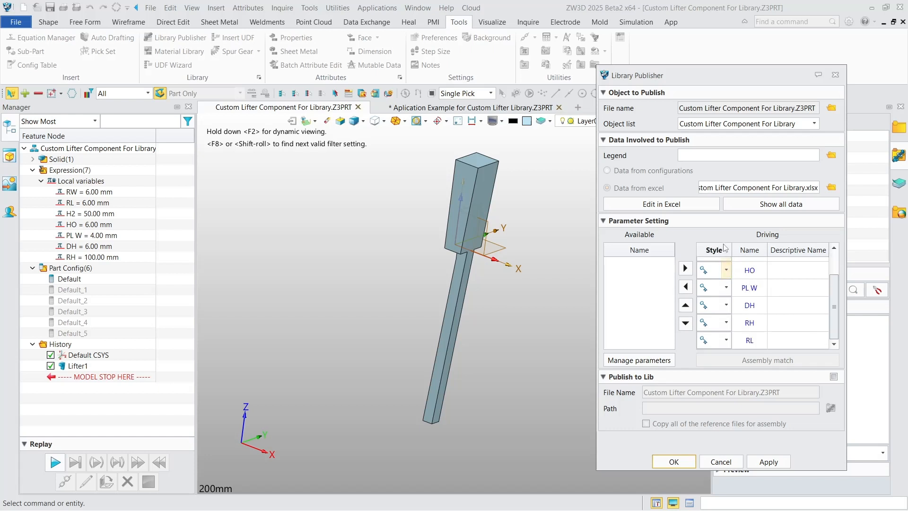
{"action": "left_click", "coordinate": [726, 270]}
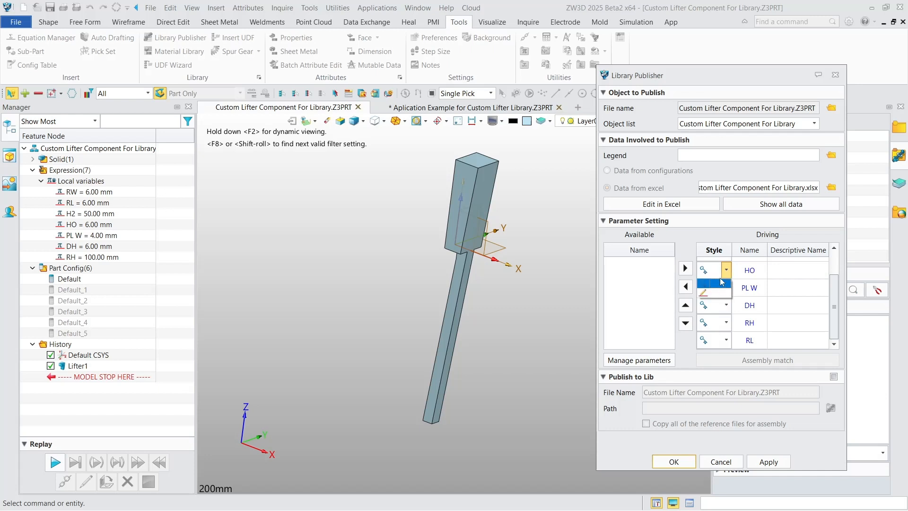
{"action": "left_click", "coordinate": [722, 281]}
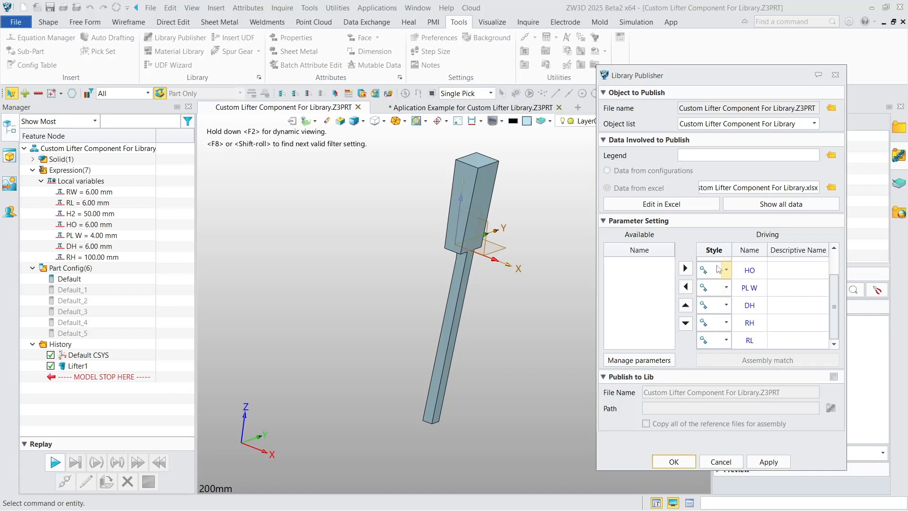
{"action": "scroll", "coordinate": [714, 270], "scroll_direction": "up", "scroll_amount": 1}
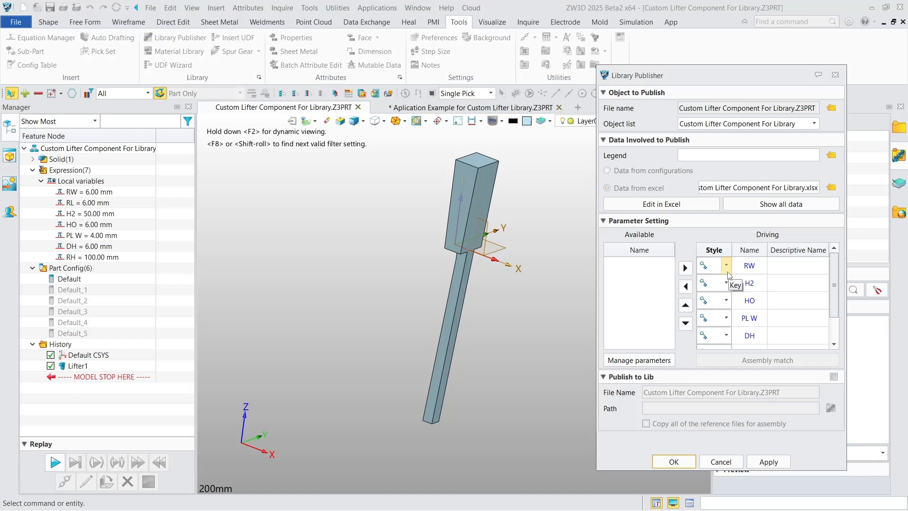
Set the style of all driving parameters, RW, H2, HO, PL W, DH, RH and RL, to custom
{"action": "left_click", "coordinate": [727, 274]}
{"action": "left_click", "coordinate": [732, 288]}
{"action": "left_click", "coordinate": [726, 283]}
{"action": "left_click", "coordinate": [720, 306]}
{"action": "left_click", "coordinate": [726, 300]}
{"action": "left_click", "coordinate": [729, 322]}
{"action": "left_click", "coordinate": [727, 317]}
{"action": "left_click", "coordinate": [720, 341]}
{"action": "left_click", "coordinate": [726, 335]}
{"action": "left_click", "coordinate": [720, 359]}
{"action": "scroll", "coordinate": [724, 331], "scroll_direction": "down", "scroll_amount": 1}
{"action": "left_click", "coordinate": [726, 323]}
{"action": "left_click", "coordinate": [720, 344]}
{"action": "left_click", "coordinate": [726, 340]}
{"action": "left_click", "coordinate": [721, 363]}
{"action": "scroll", "coordinate": [715, 335], "scroll_direction": "up", "scroll_amount": 1}
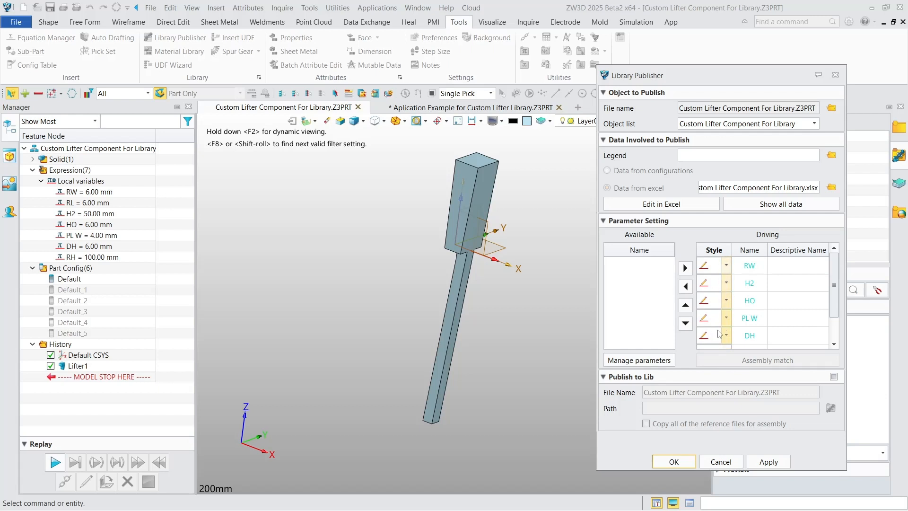
{"action": "scroll", "coordinate": [725, 342], "scroll_direction": "down", "scroll_amount": 1}
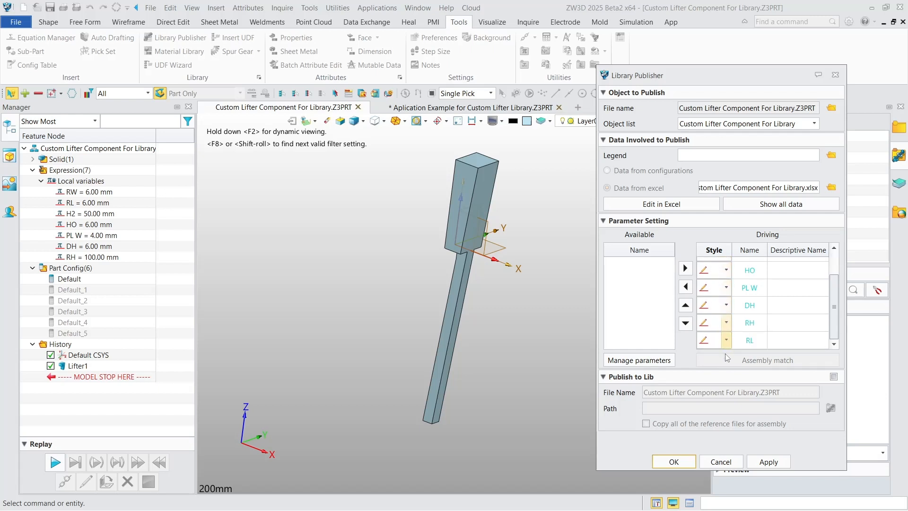
{"action": "scroll", "coordinate": [726, 321], "scroll_direction": "up", "scroll_amount": 1}
{"action": "scroll", "coordinate": [728, 336], "scroll_direction": "down", "scroll_amount": 1}
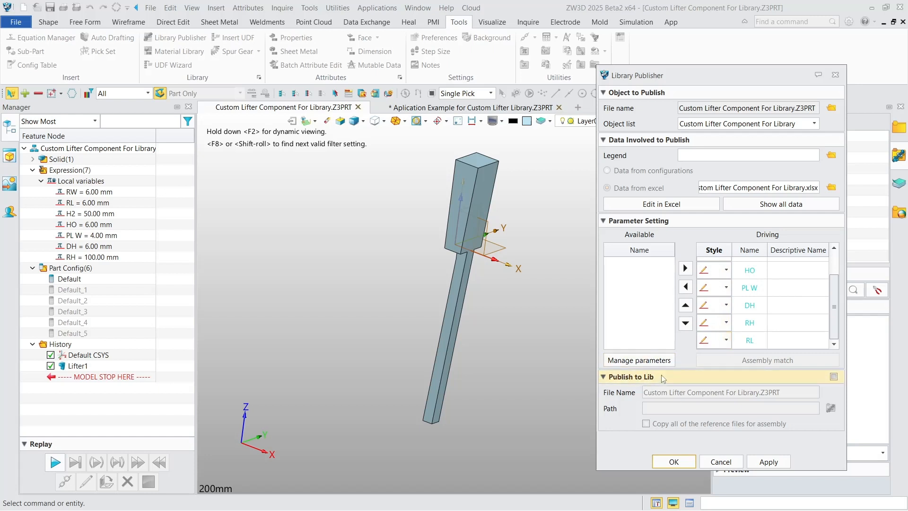
Enable publishing to the library and choose the Reuse Examples folder as the destination path
{"action": "left_click", "coordinate": [834, 377]}
{"action": "left_click_drag", "start_coordinate": [767, 80], "coordinate": [708, 76]}
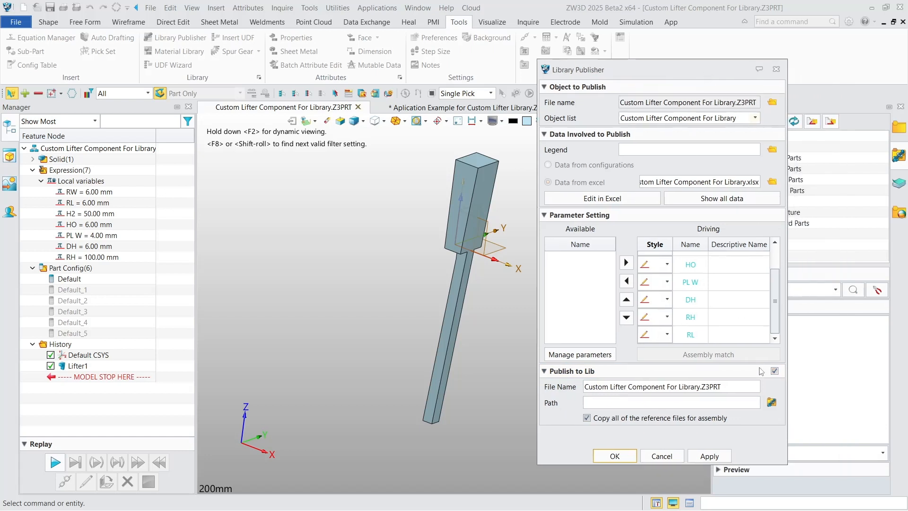
{"action": "left_click", "coordinate": [758, 407]}
{"action": "left_click", "coordinate": [771, 402]}
{"action": "left_click", "coordinate": [428, 217]}
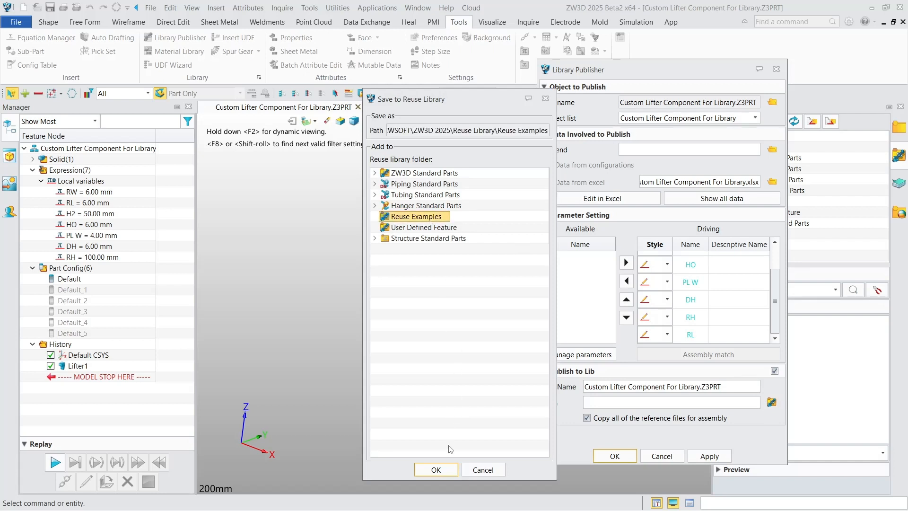
{"action": "left_click", "coordinate": [438, 470]}
Publish the lifter component, replacing the existing library file, and close the lifter part file
{"action": "left_click", "coordinate": [705, 455]}
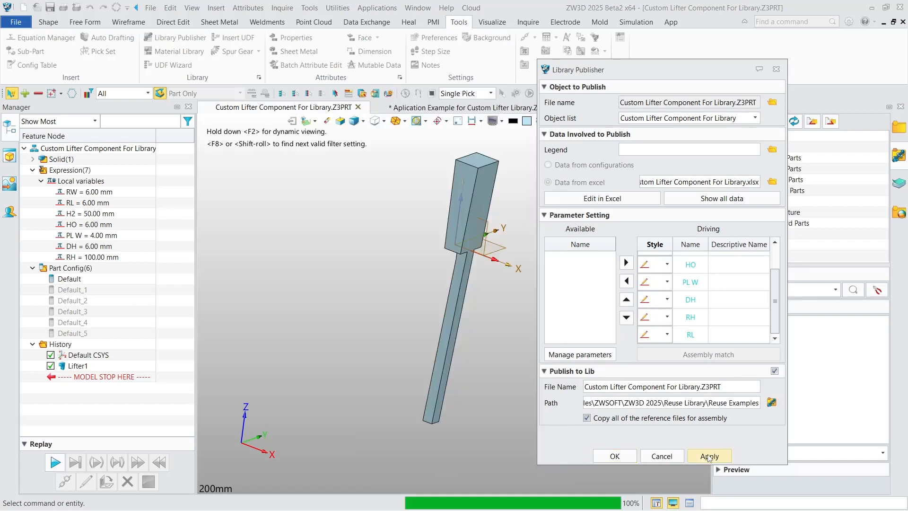
{"action": "left_click", "coordinate": [615, 455]}
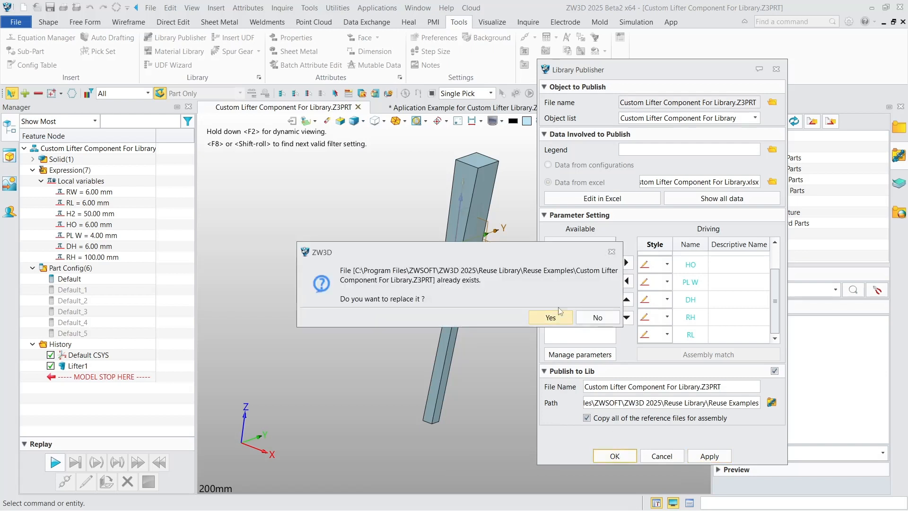
{"action": "left_click", "coordinate": [550, 317]}
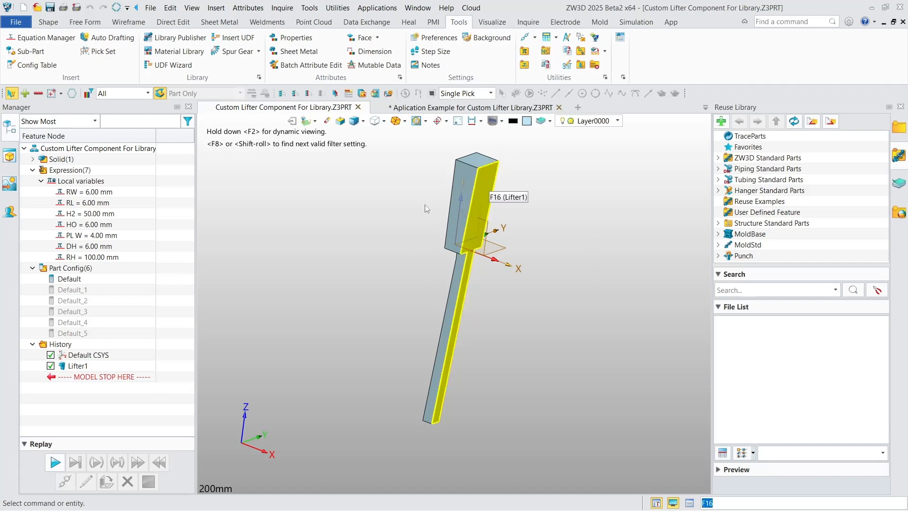
{"action": "left_click", "coordinate": [358, 107]}
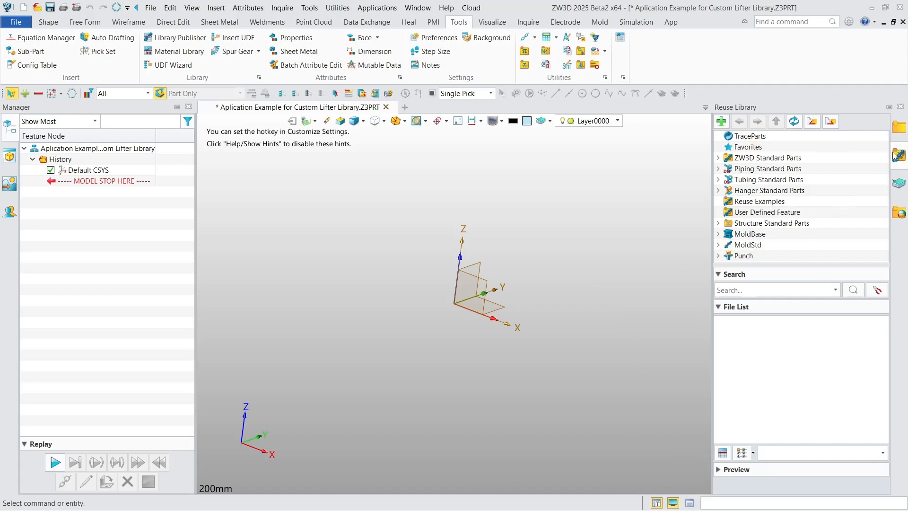
Add Custom Lifter Component For Library from the Reuse Examples folder as a reusable part and choose 8 mm for RW
{"action": "left_click", "coordinate": [760, 202]}
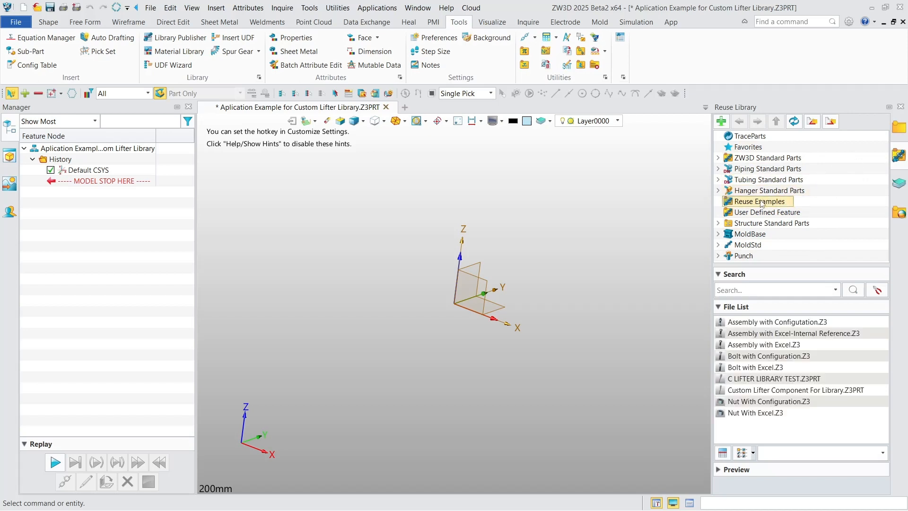
{"action": "left_click", "coordinate": [778, 391]}
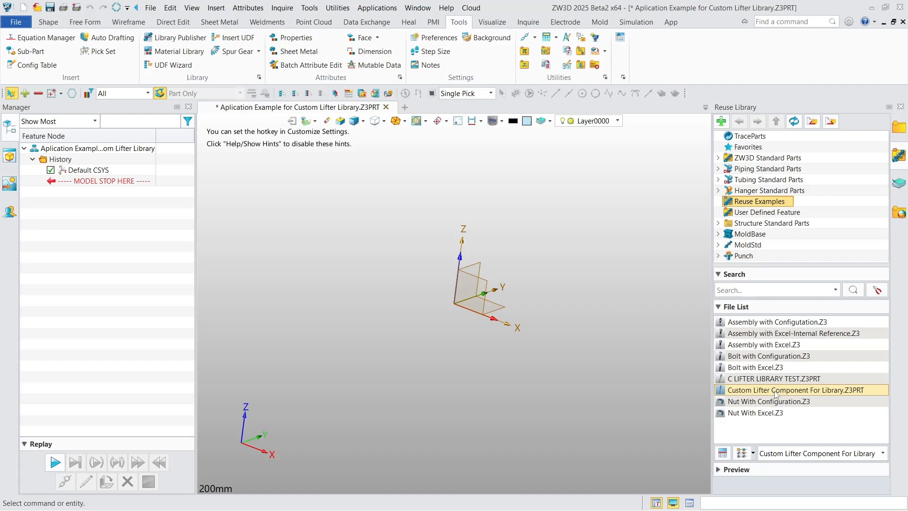
{"action": "double_click", "coordinate": [778, 391]}
{"action": "left_click", "coordinate": [537, 264]}
{"action": "left_click", "coordinate": [525, 287]}
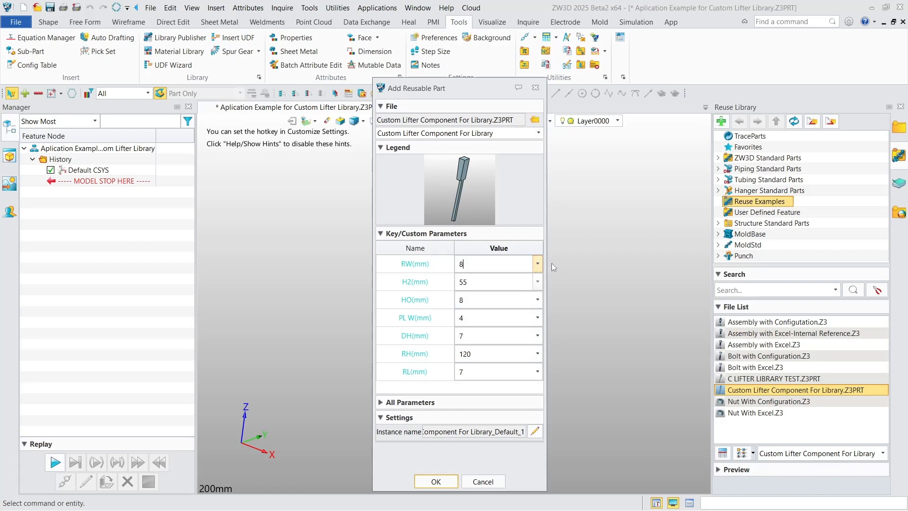
Try other available RW sizes for the reusable lifter part
{"action": "left_click", "coordinate": [537, 265]}
{"action": "left_click", "coordinate": [522, 299]}
{"action": "left_click", "coordinate": [537, 264]}
{"action": "left_click", "coordinate": [525, 307]}
Set RW to 8 mm and H2 to 55 mm for the reusable lifter part
{"action": "left_click", "coordinate": [538, 264]}
{"action": "left_click", "coordinate": [499, 279]}
{"action": "left_click", "coordinate": [498, 279]}
{"action": "key", "text": "BackSpace"}
{"action": "type", "text": "56"}
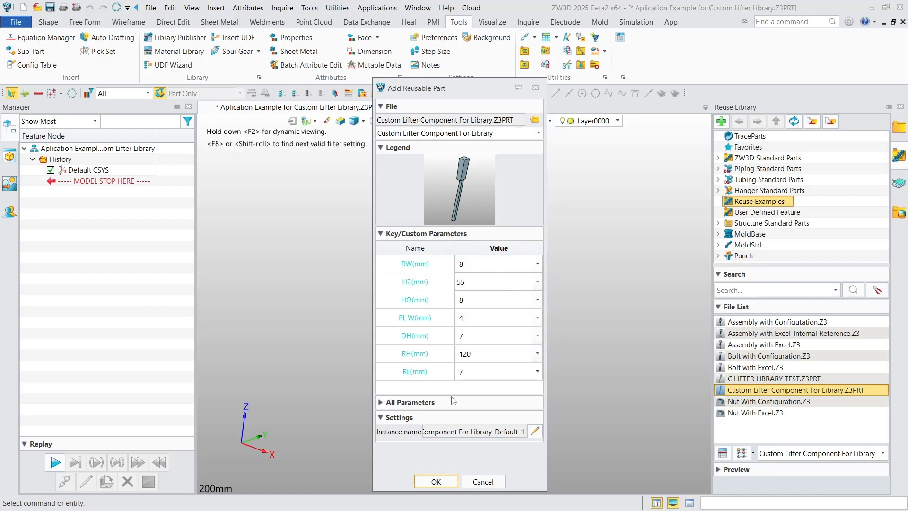
Confirm the lifter parameters and place the component at the coordinate system origin
{"action": "left_click", "coordinate": [436, 481]}
{"action": "left_click", "coordinate": [460, 310]}
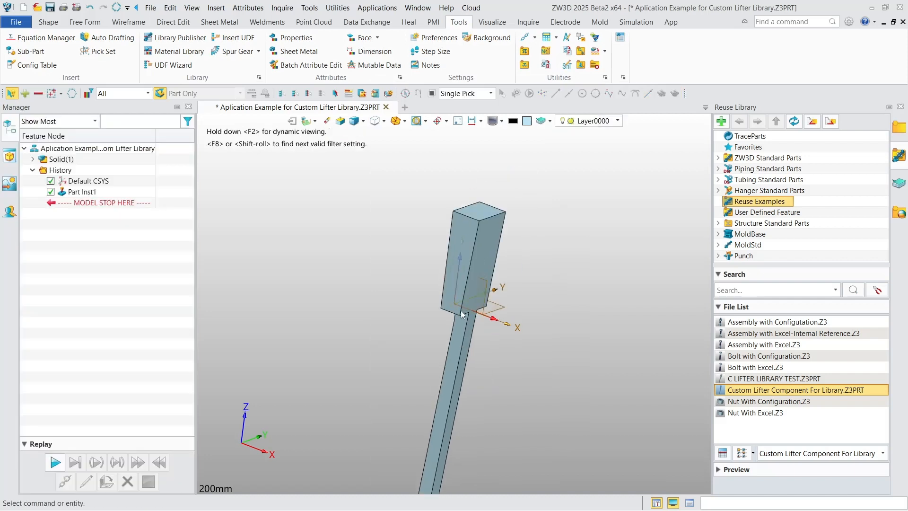
{"action": "middle_click_drag", "start_coordinate": [520, 287], "coordinate": [540, 234]}
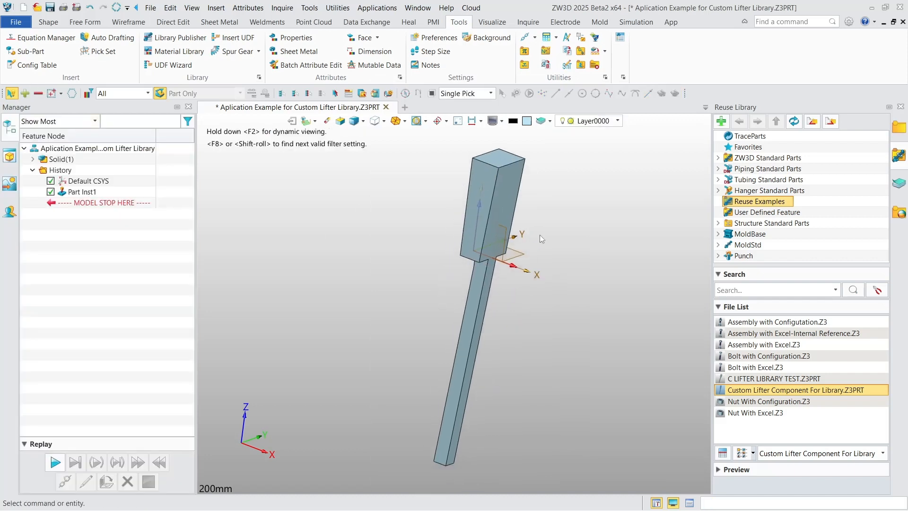